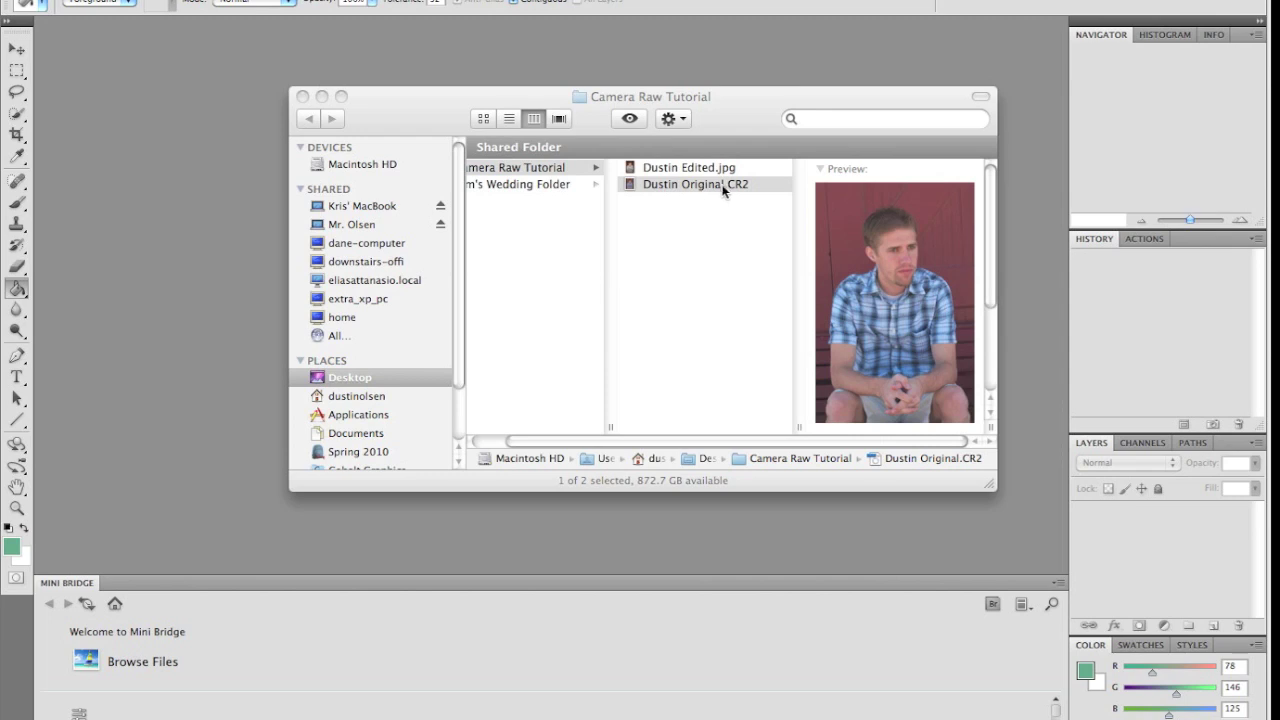
# Open the original .CR2 raw portrait file in Camera Raw
pyautogui.doubleClick(674, 186)
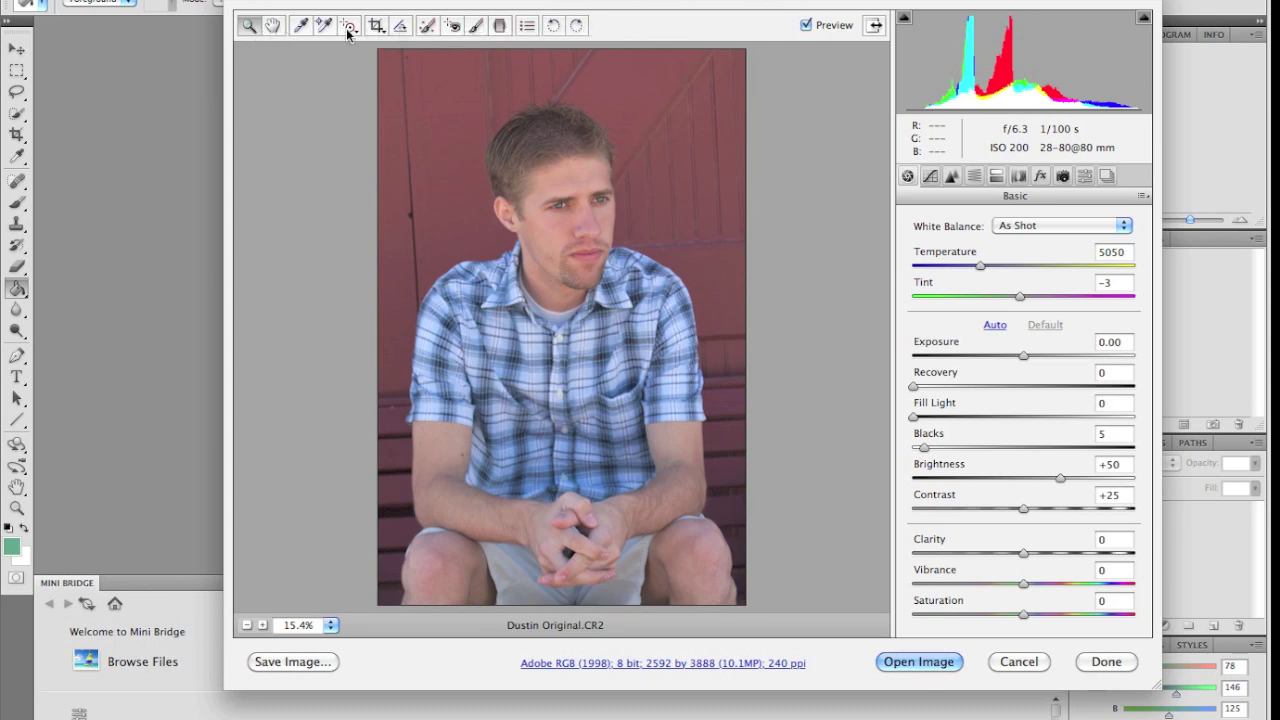
pyautogui.click(250, 30)
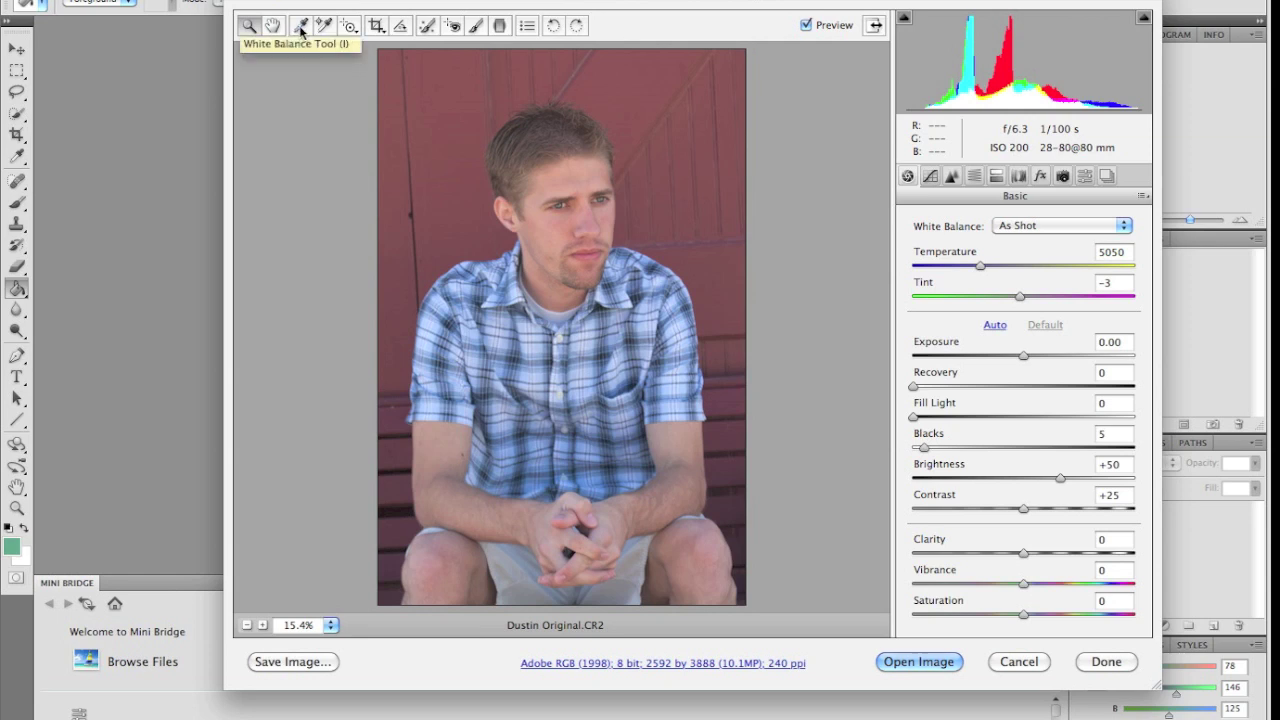
pyautogui.click(303, 23)
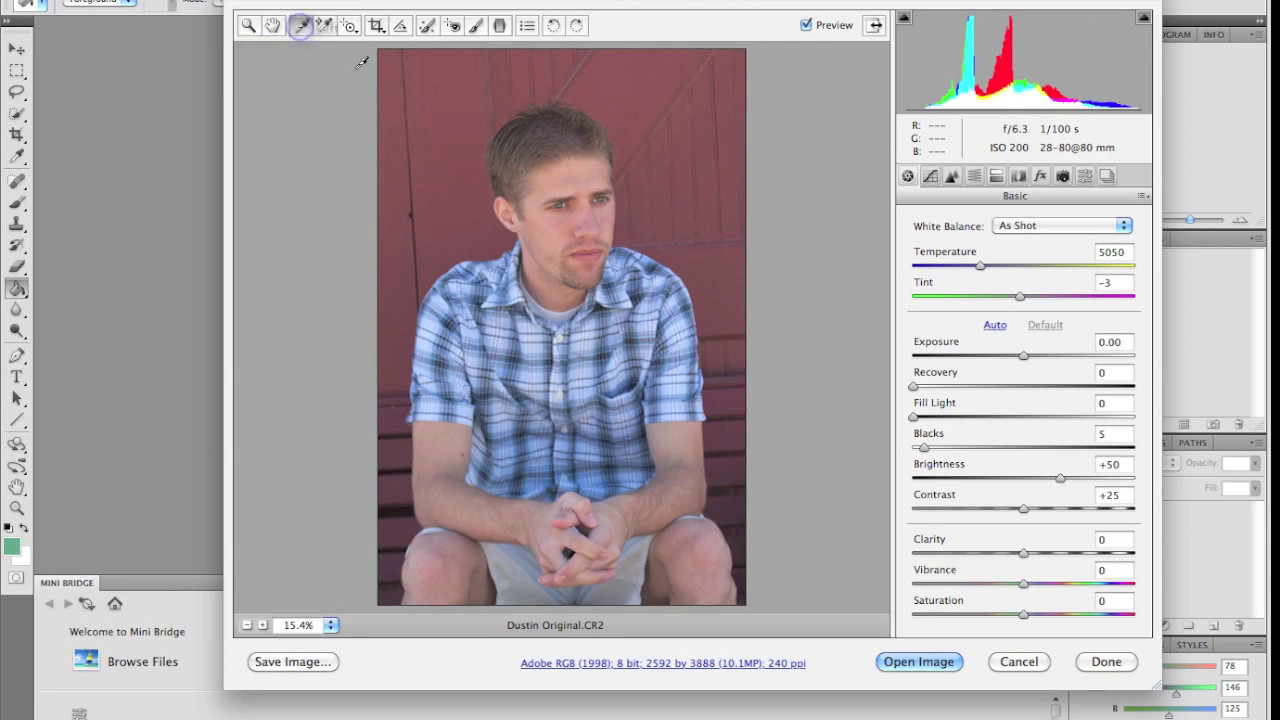
pyautogui.click(484, 414)
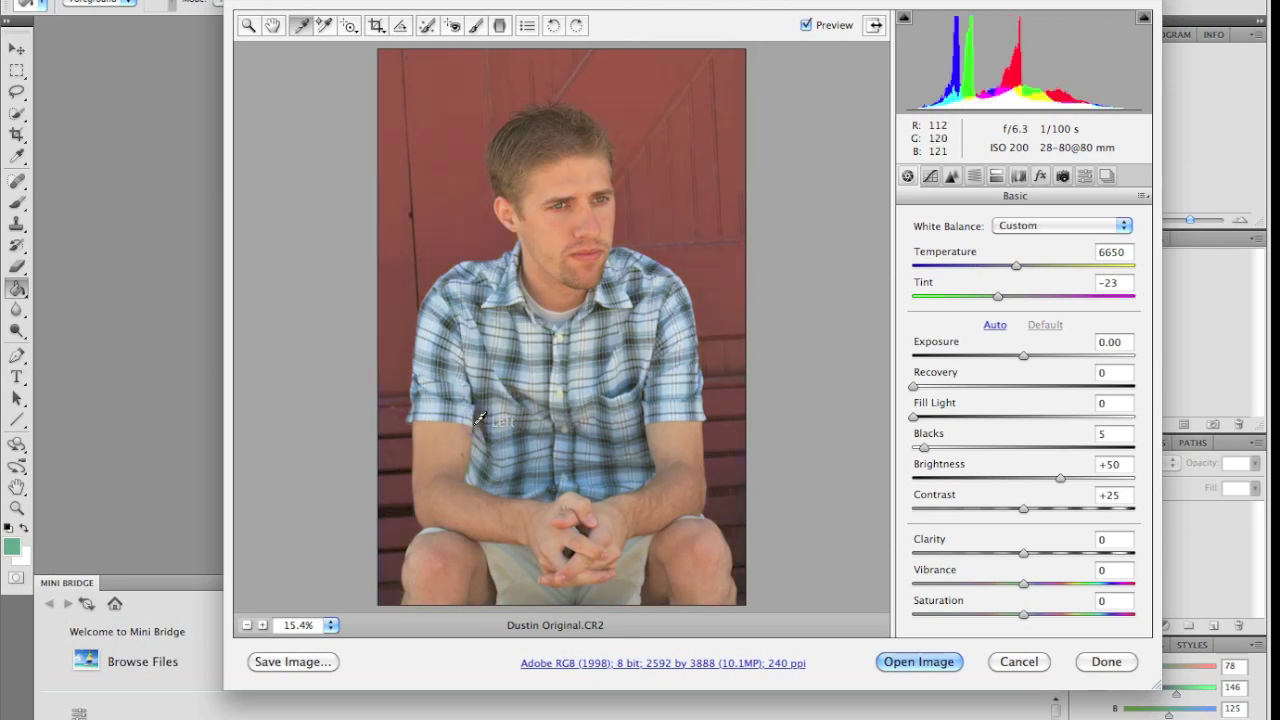
pyautogui.click(537, 295)
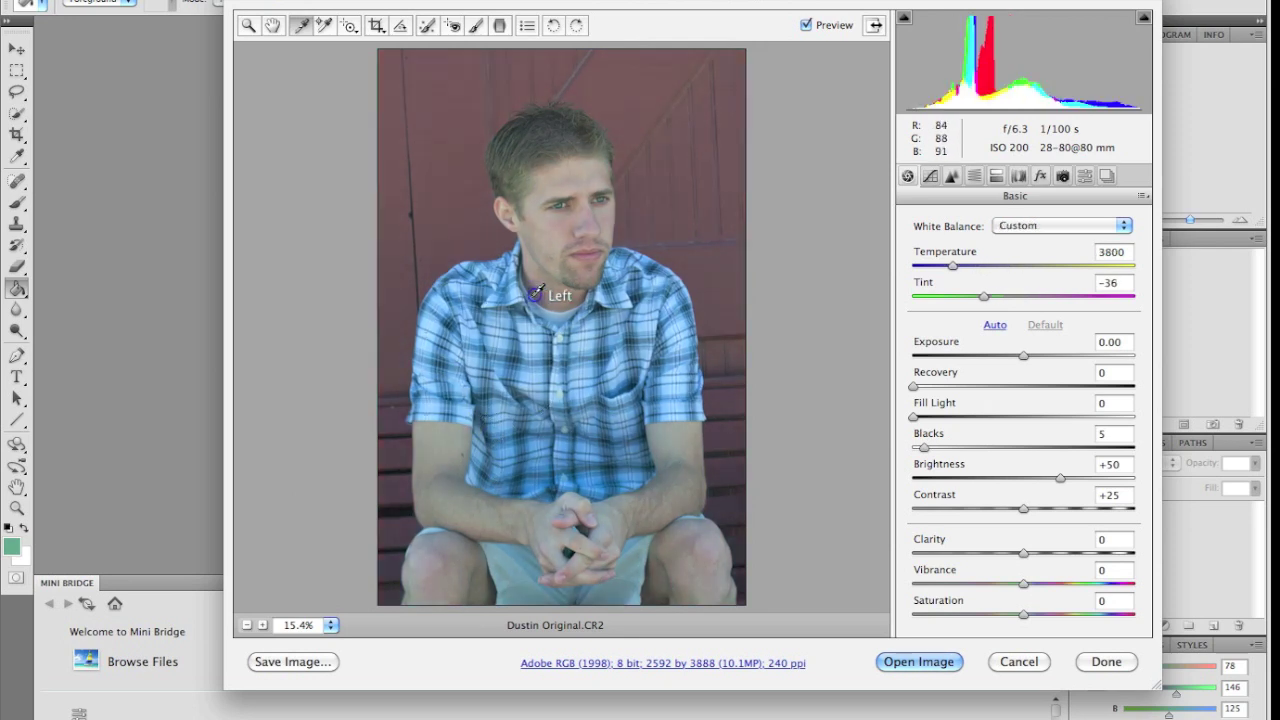
pyautogui.click(583, 271)
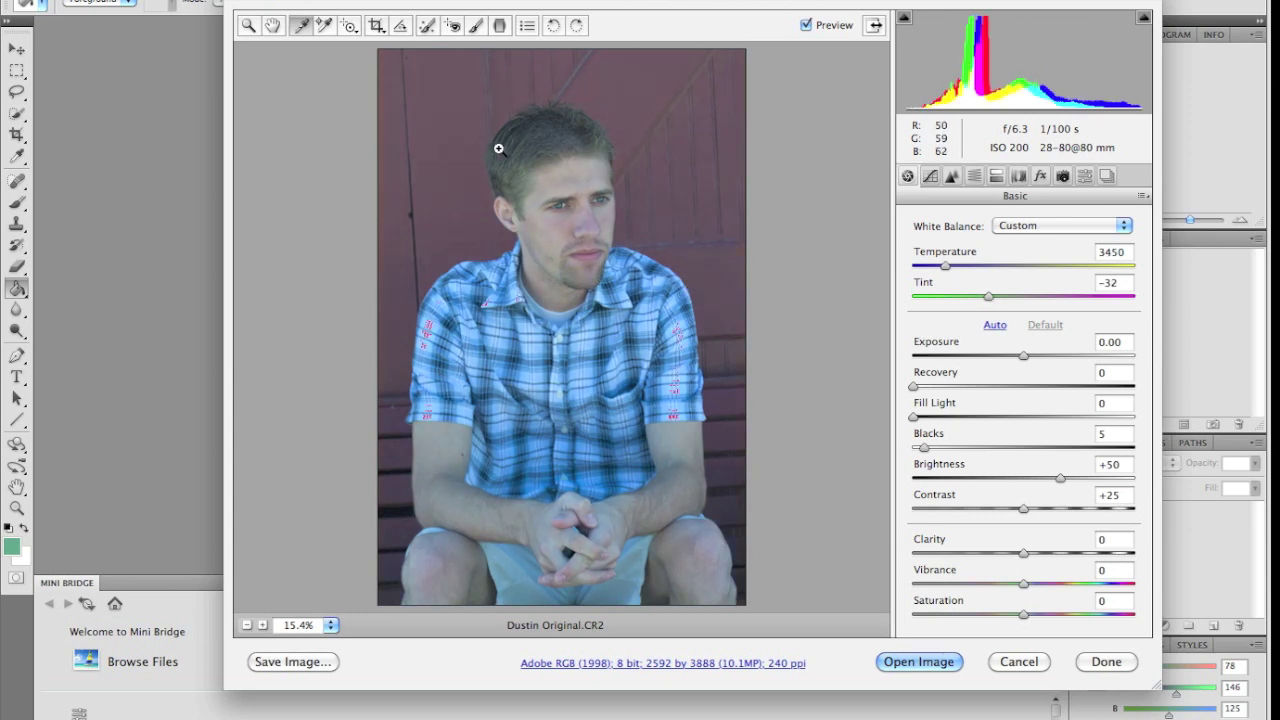
pyautogui.hotkey('ctrl', 'z')
pyautogui.hotkey('ctrl', 'z')
pyautogui.hotkey('ctrl', 'z')
pyautogui.hotkey('ctrl', 'z')
pyautogui.hotkey('ctrl', 'alt', 'z')
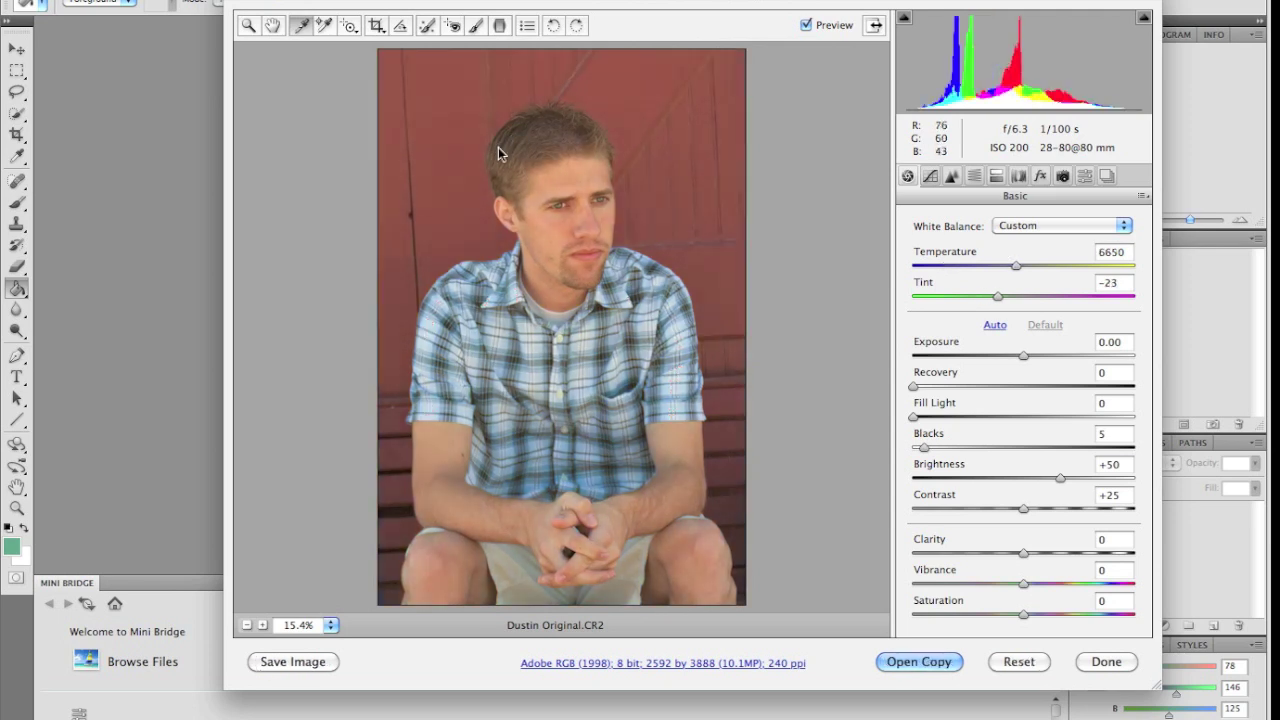
pyautogui.hotkey('ctrl', 'alt', 'z')
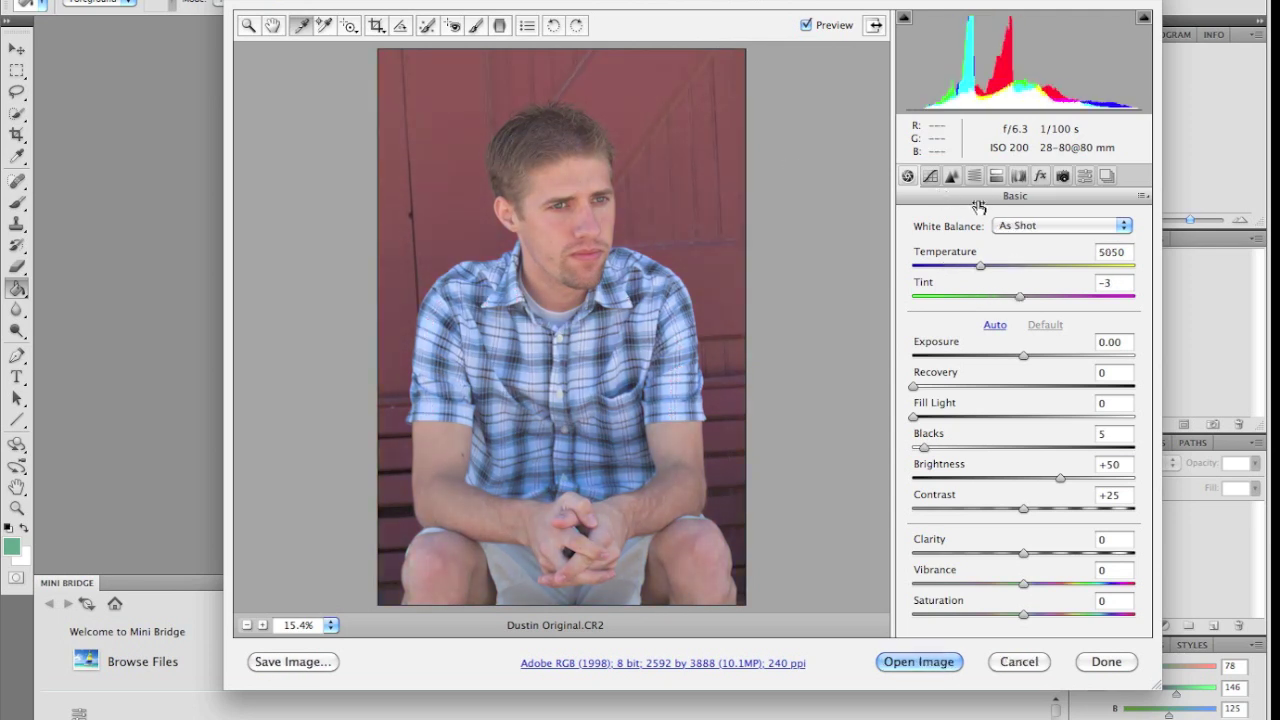
# Warm Temperature to 5400, try Recovery and Fill Light, and raise Blacks to 13
pyautogui.moveTo(930, 257); pyautogui.dragTo(937, 256)
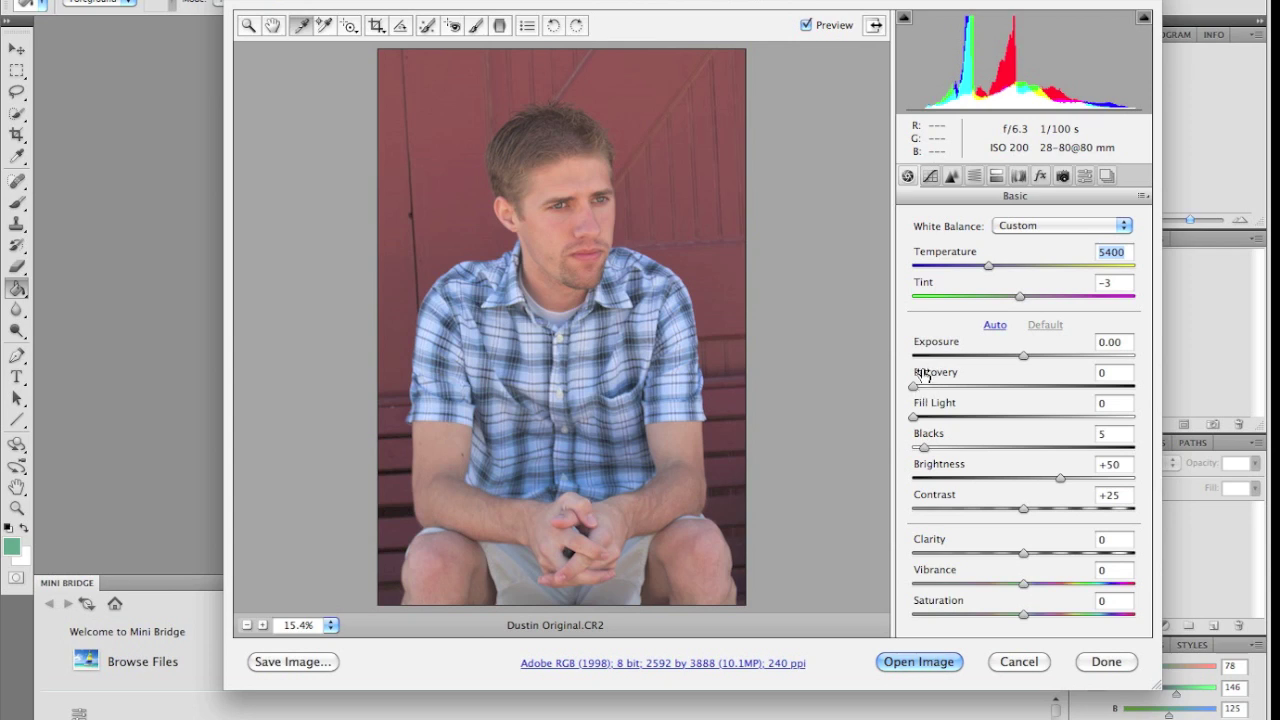
pyautogui.moveTo(920, 376)
pyautogui.mouseDown()
pyautogui.moveTo(974, 372)
pyautogui.moveTo(903, 366)
pyautogui.mouseUp()
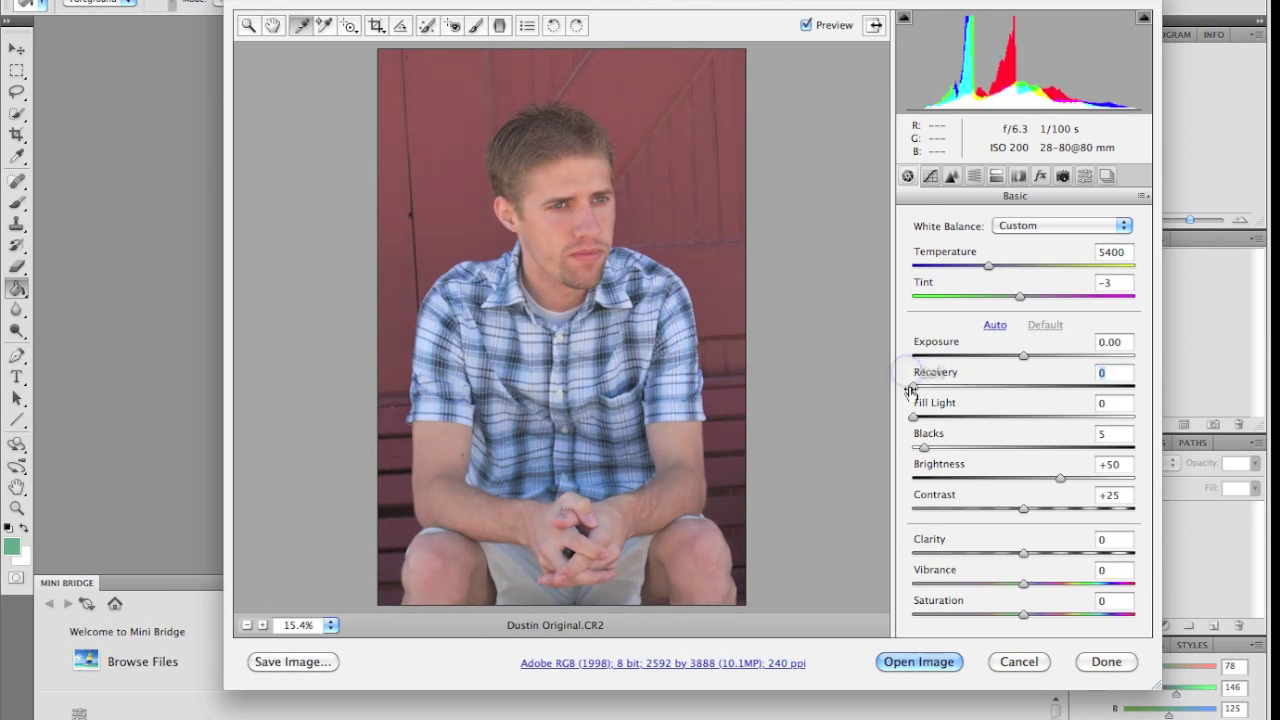
pyautogui.moveTo(916, 407)
pyautogui.mouseDown()
pyautogui.moveTo(982, 397)
pyautogui.moveTo(907, 410)
pyautogui.mouseUp()
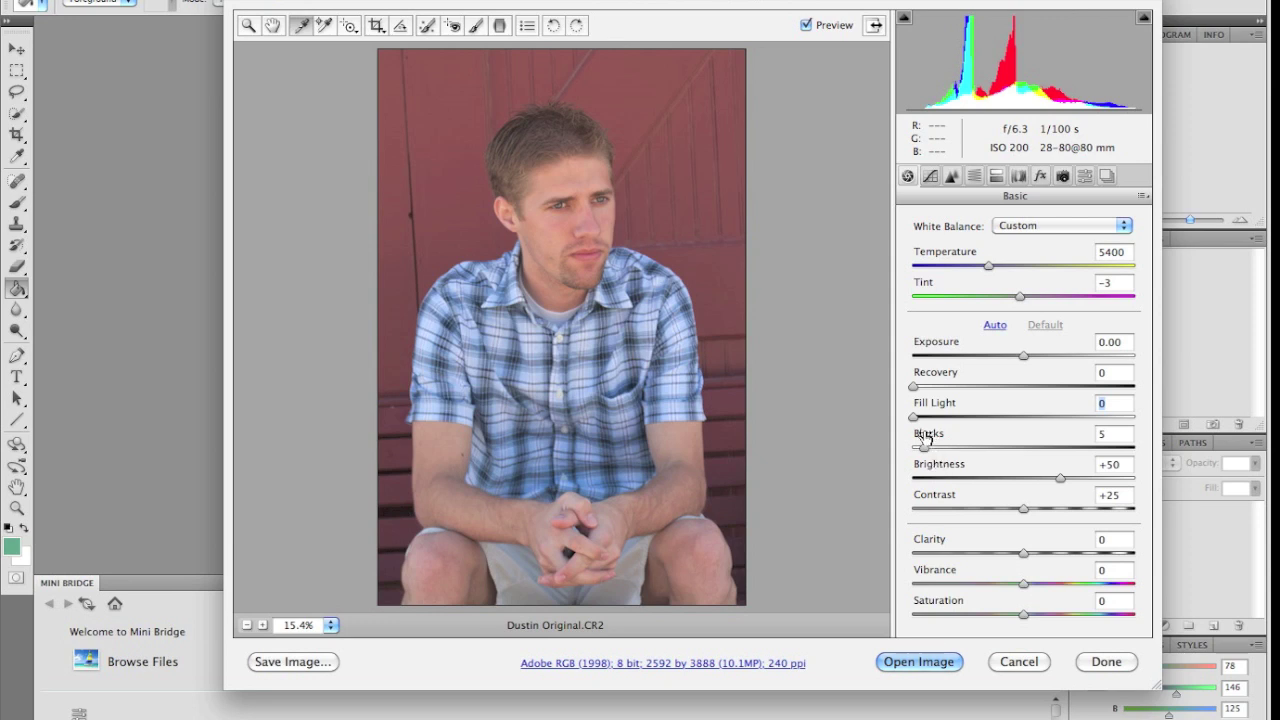
pyautogui.moveTo(925, 437); pyautogui.dragTo(933, 435)
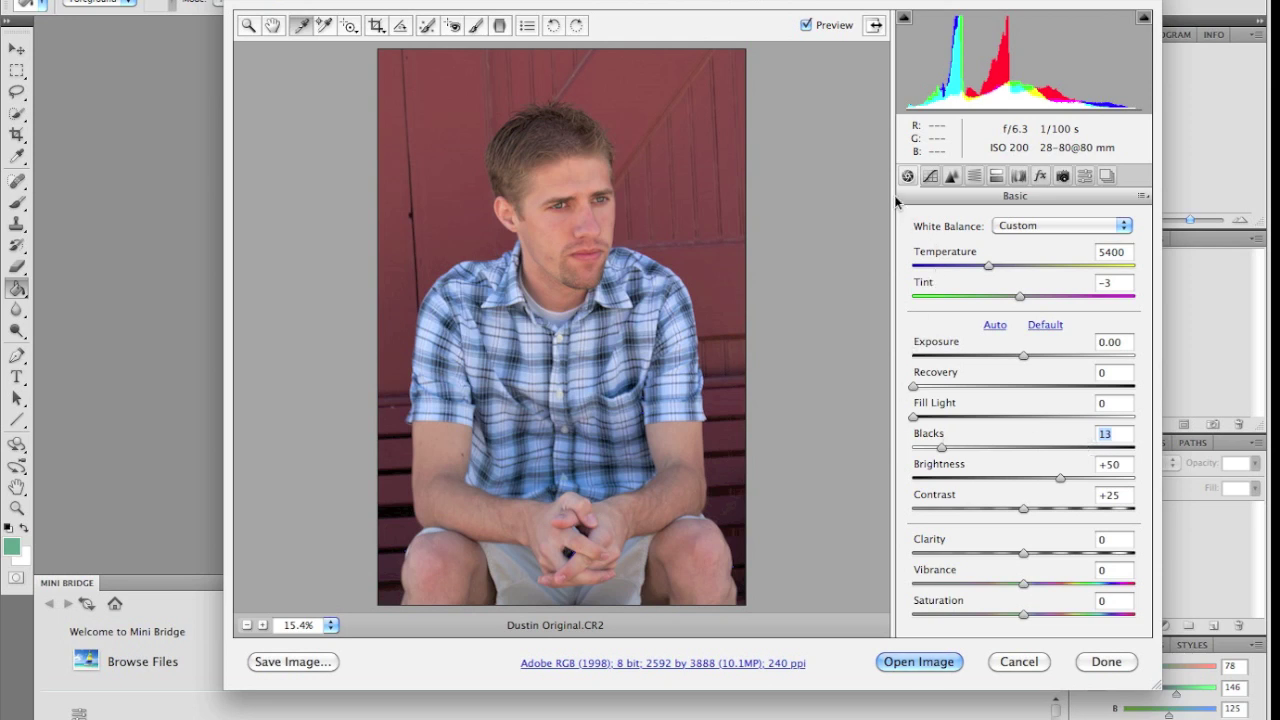
# Set the point tone curve to Strong Contrast after comparing it with Linear
pyautogui.click(929, 177)
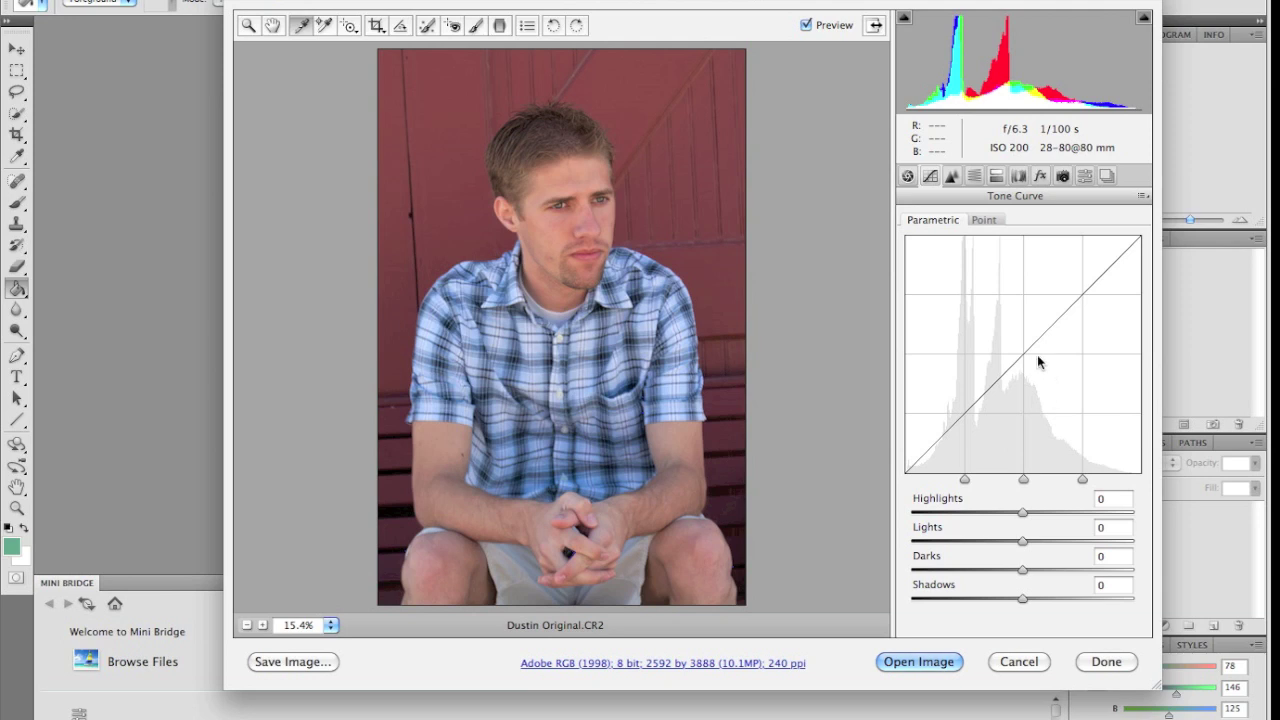
pyautogui.click(980, 220)
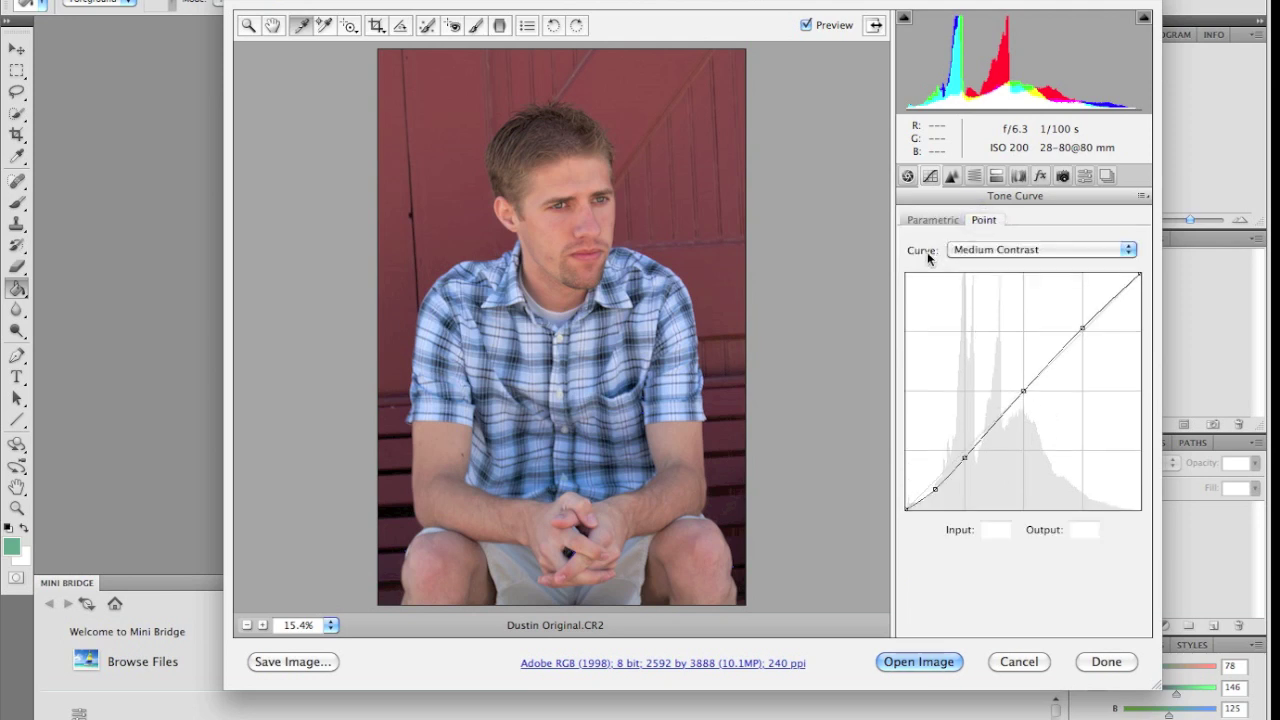
pyautogui.click(972, 248)
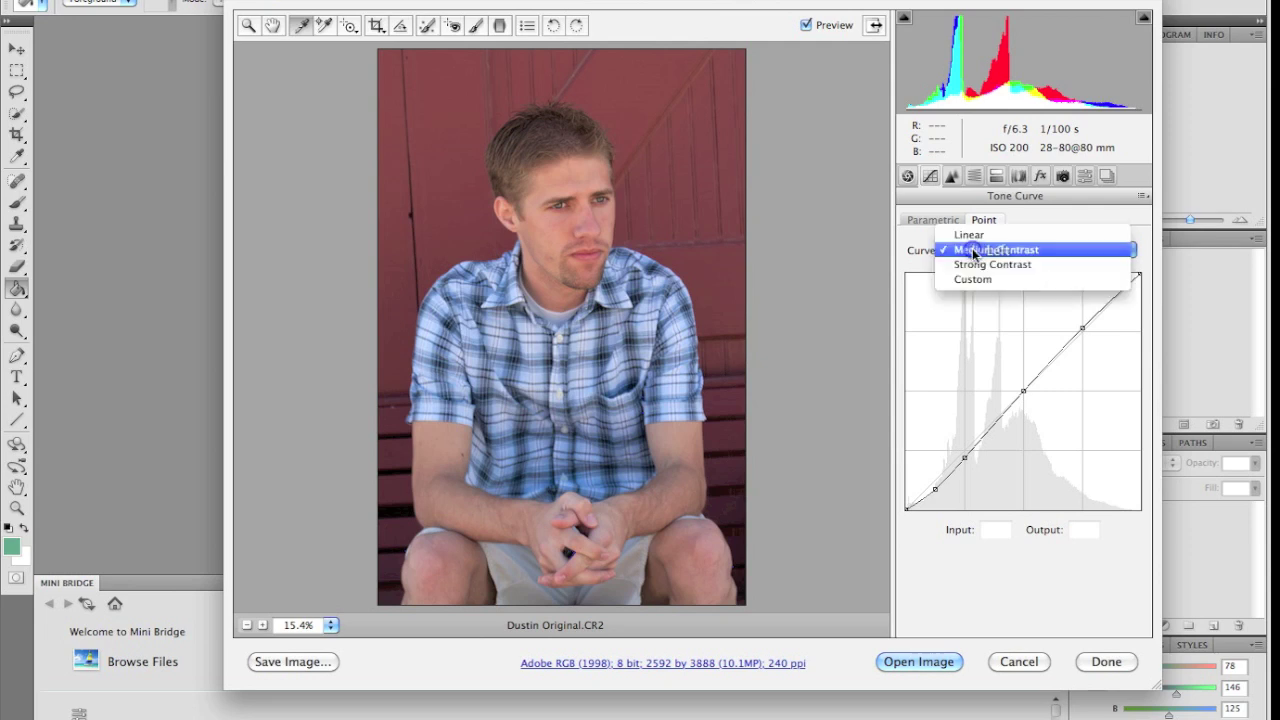
pyautogui.click(968, 264)
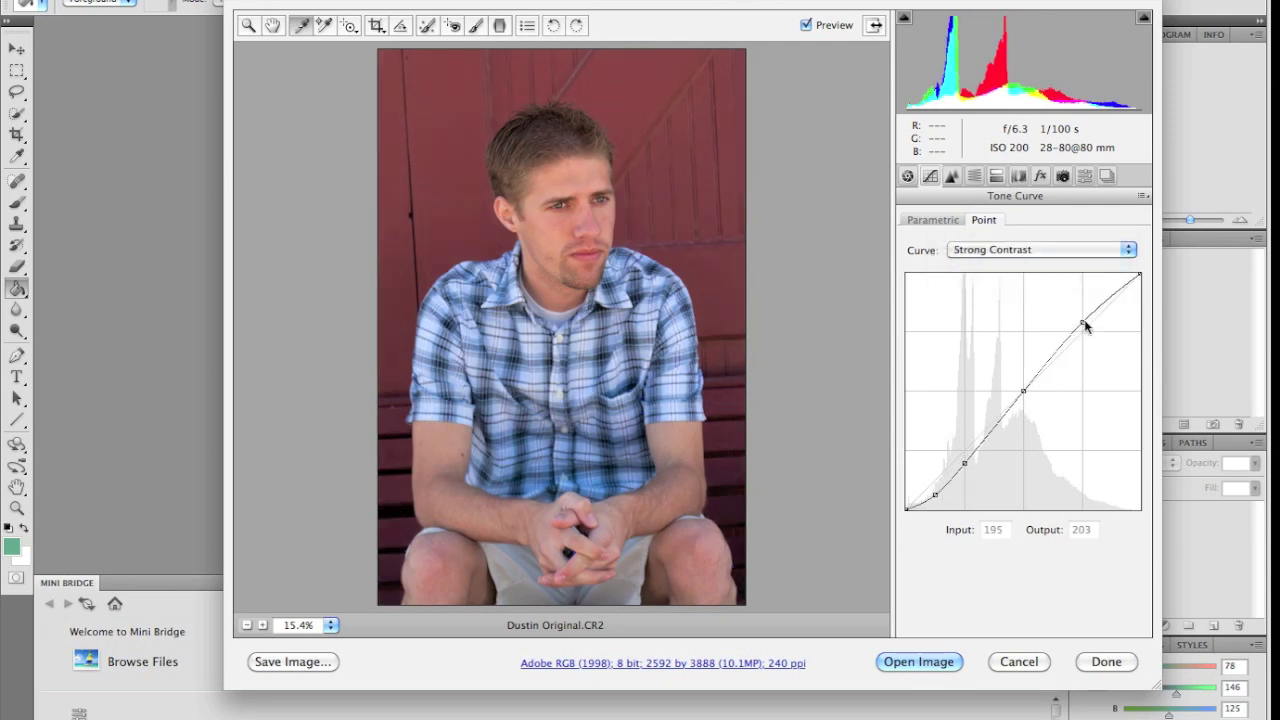
pyautogui.click(1015, 249)
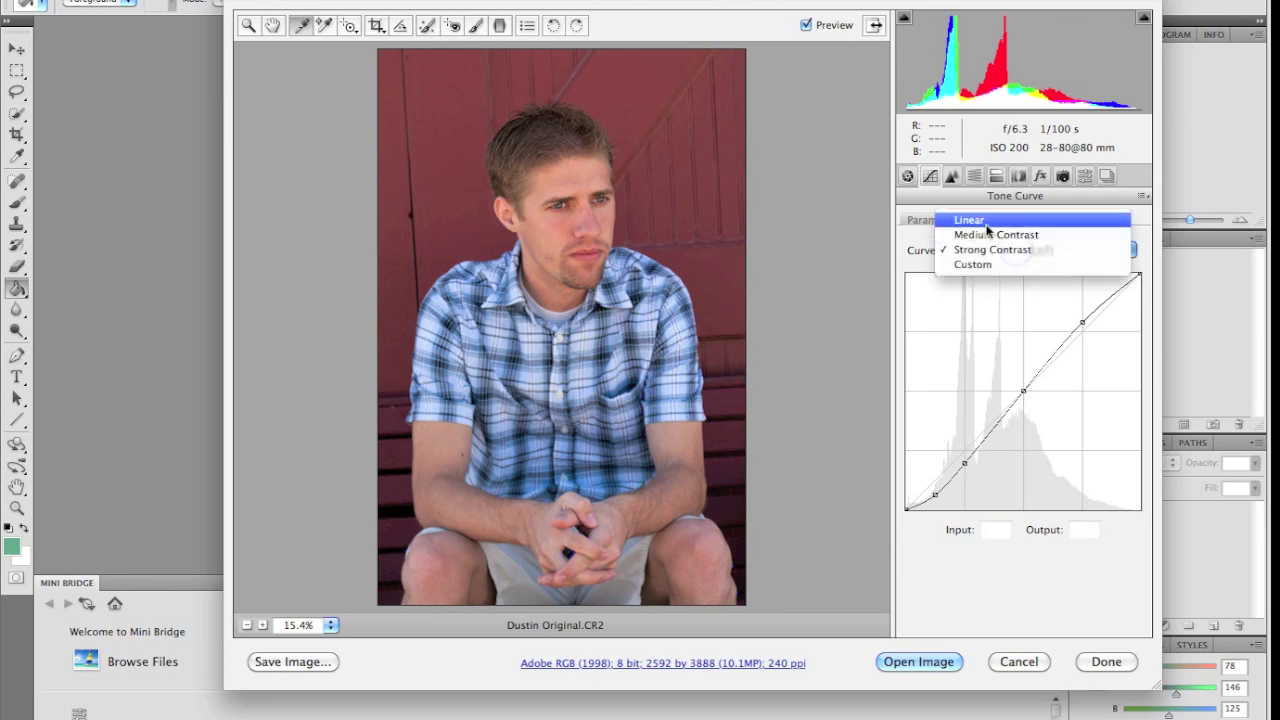
pyautogui.click(986, 220)
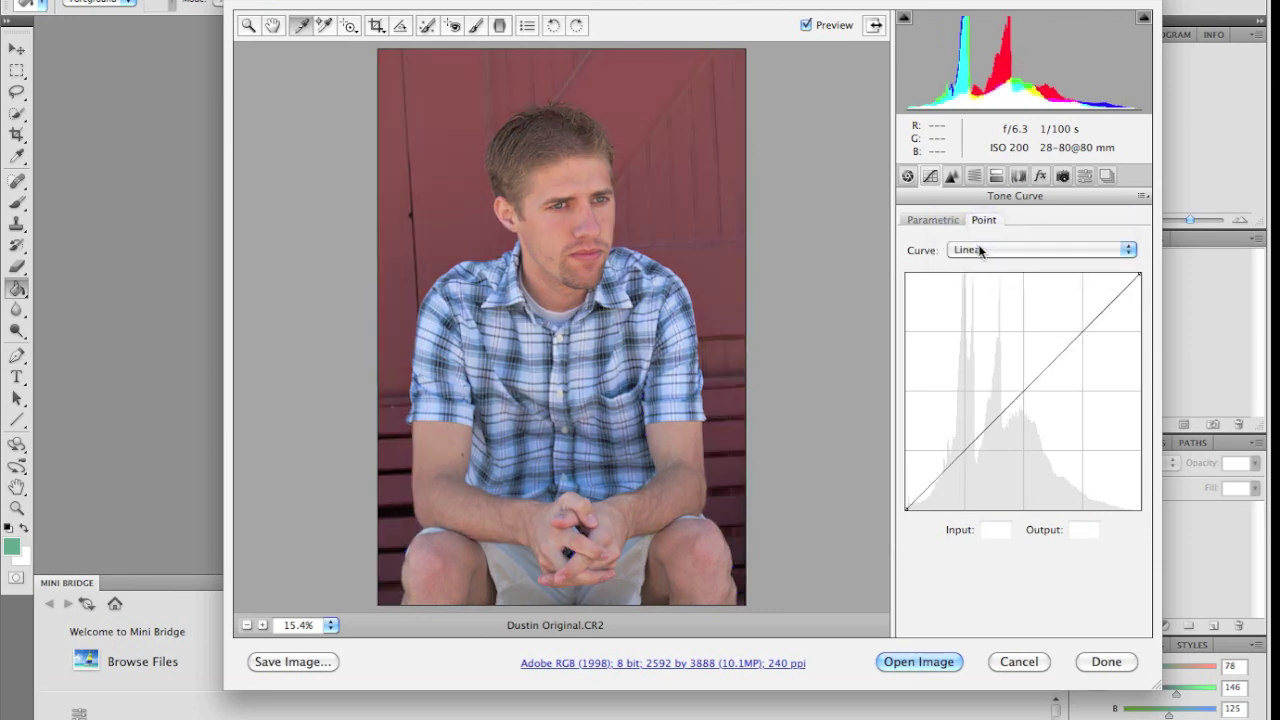
pyautogui.click(980, 250)
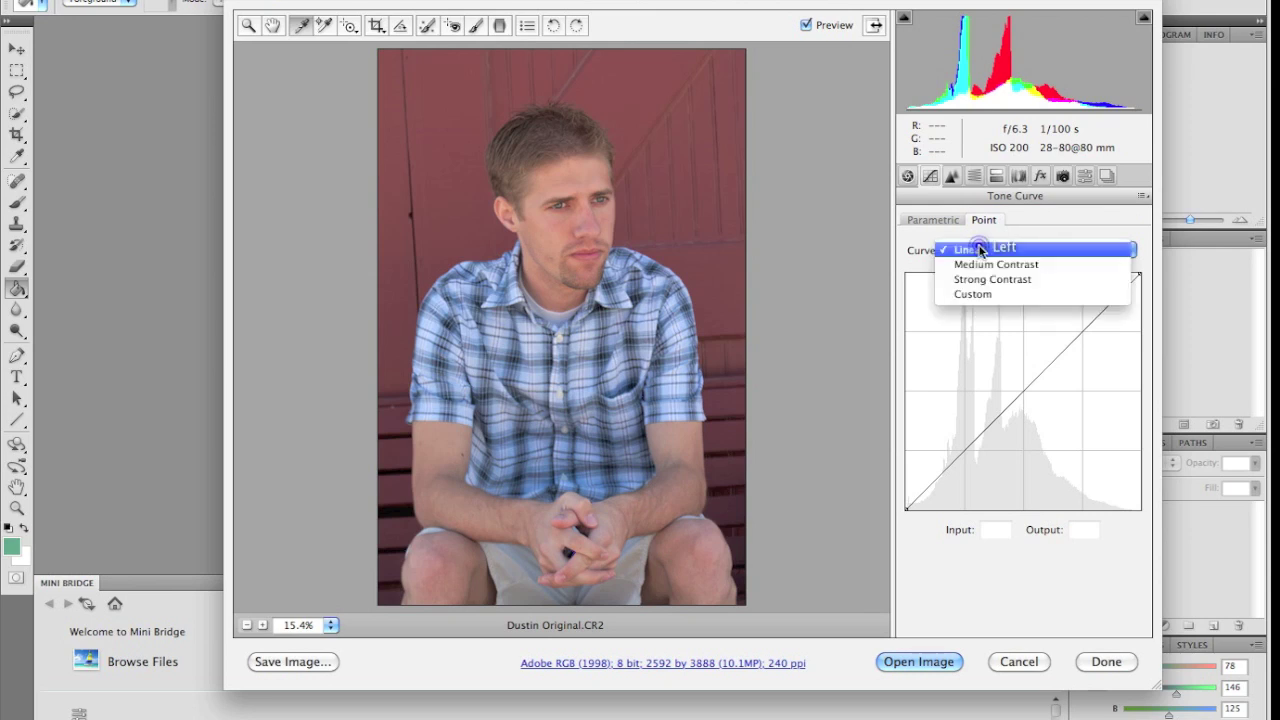
pyautogui.click(980, 282)
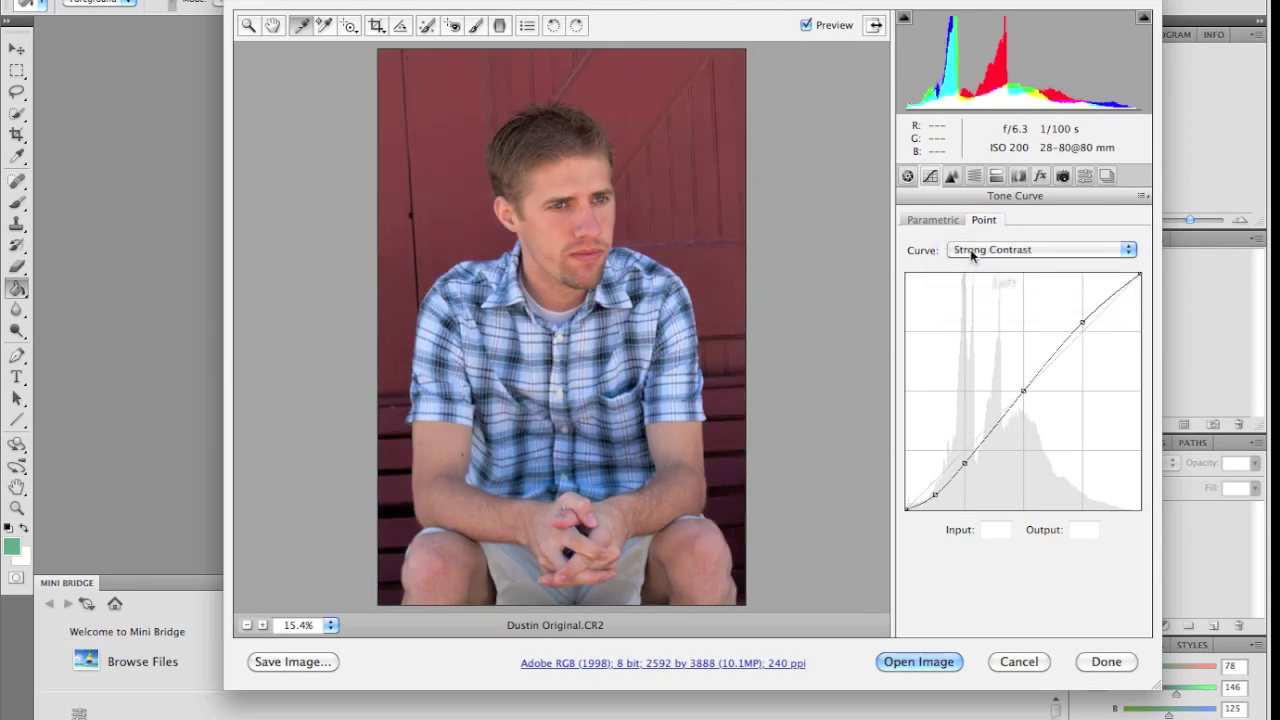
pyautogui.click(955, 176)
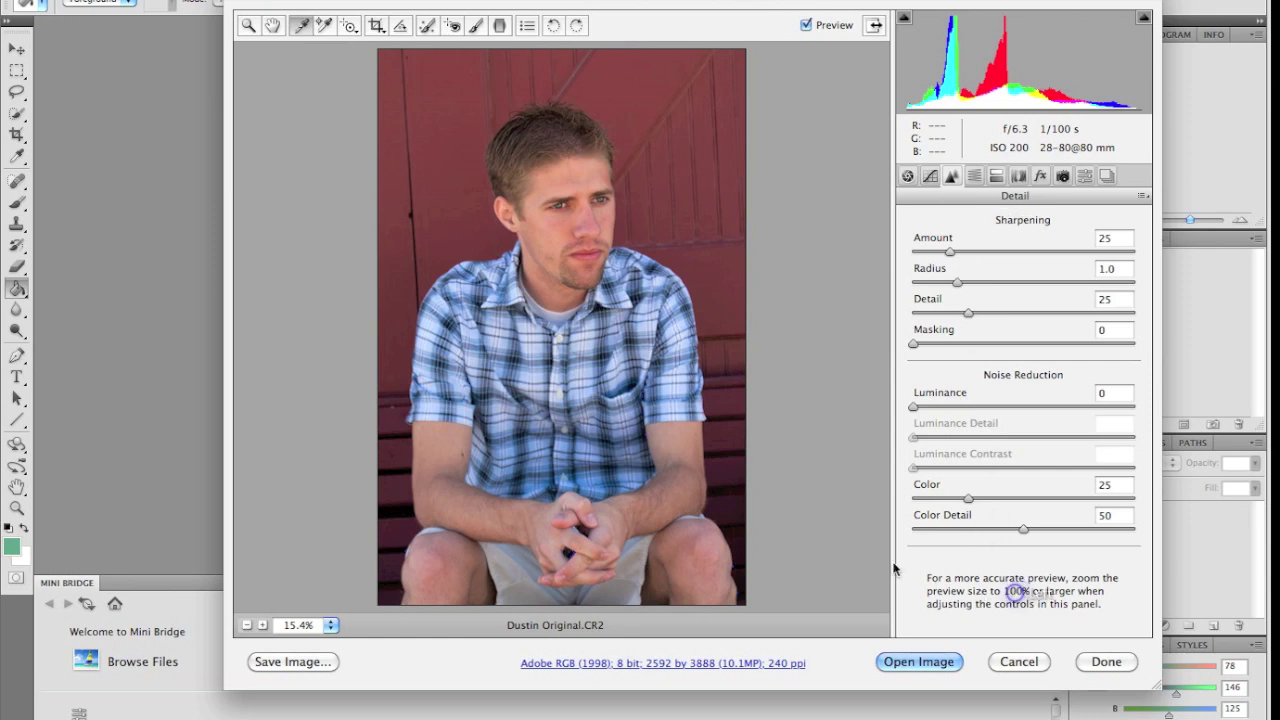
# View the photo at 100% zoom to judge fine detail
pyautogui.click(330, 625)
pyautogui.click(330, 625)
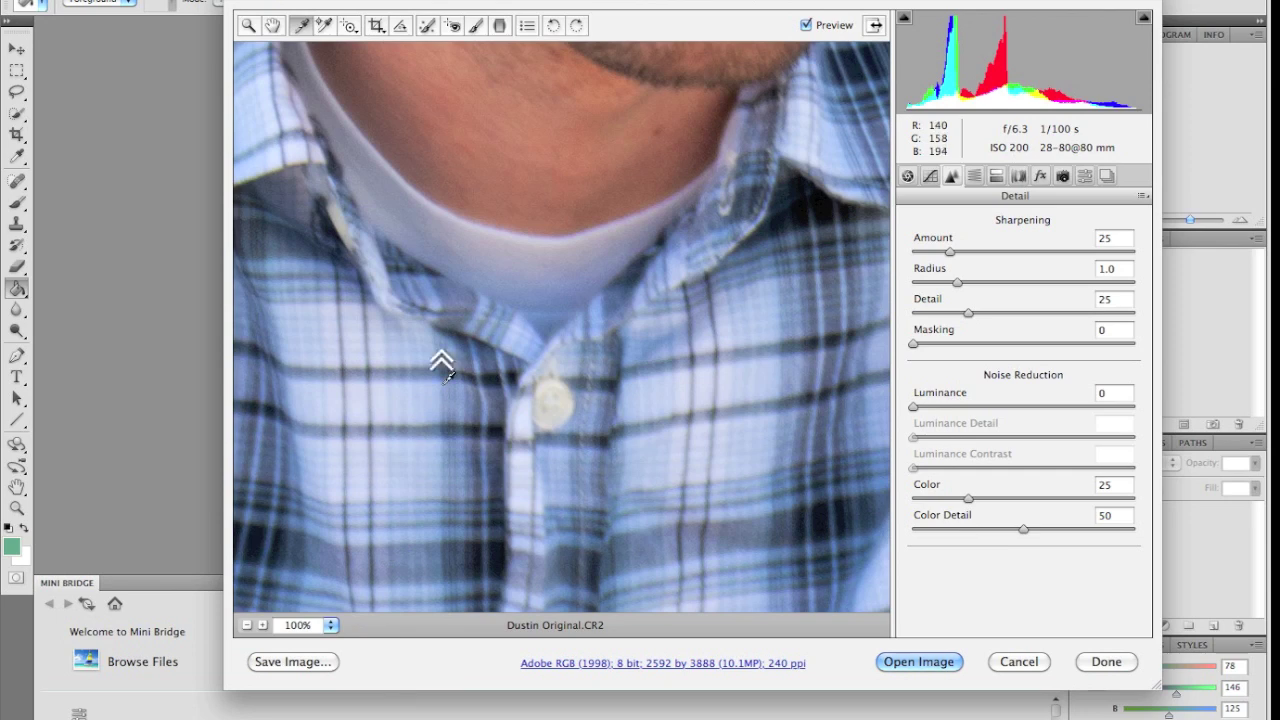
pyautogui.scroll(2, 441, 383)
pyautogui.scroll(3, 441, 383)
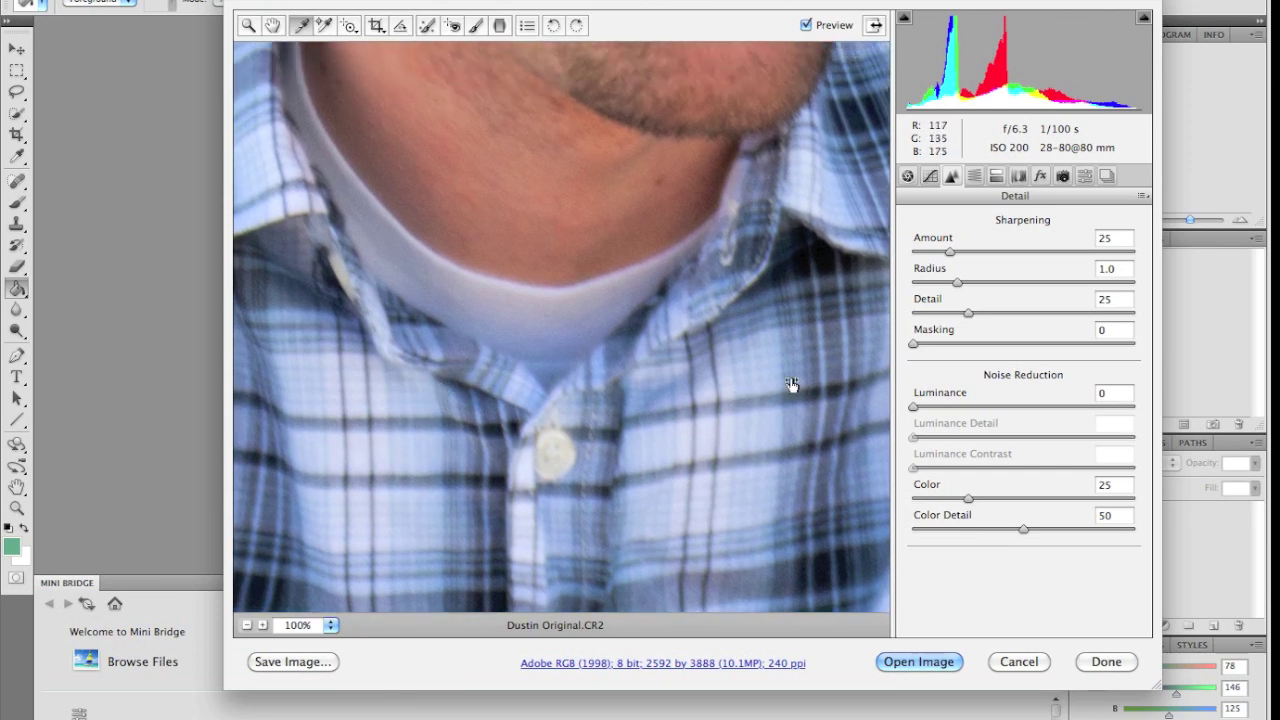
# Set sharpening Amount to 73 and Detail to 37, keeping Radius 1.0
pyautogui.press('alt')
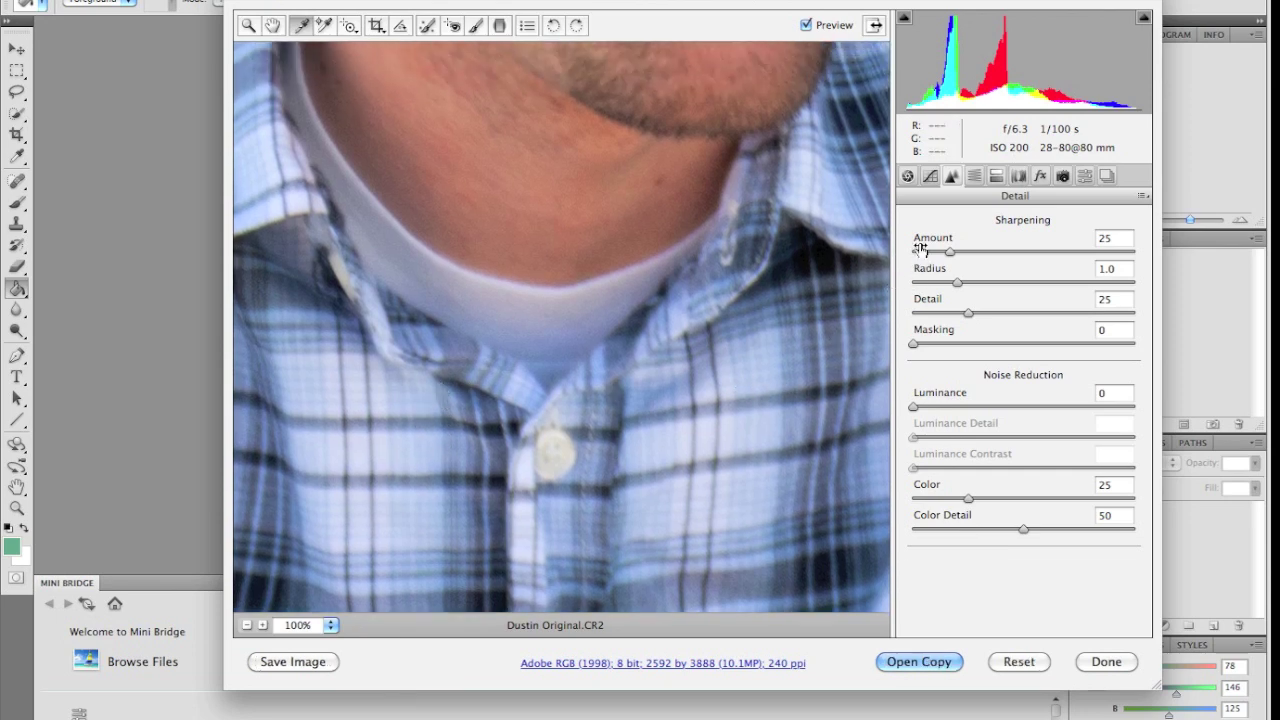
pyautogui.moveTo(921, 244); pyautogui.dragTo(963, 240)
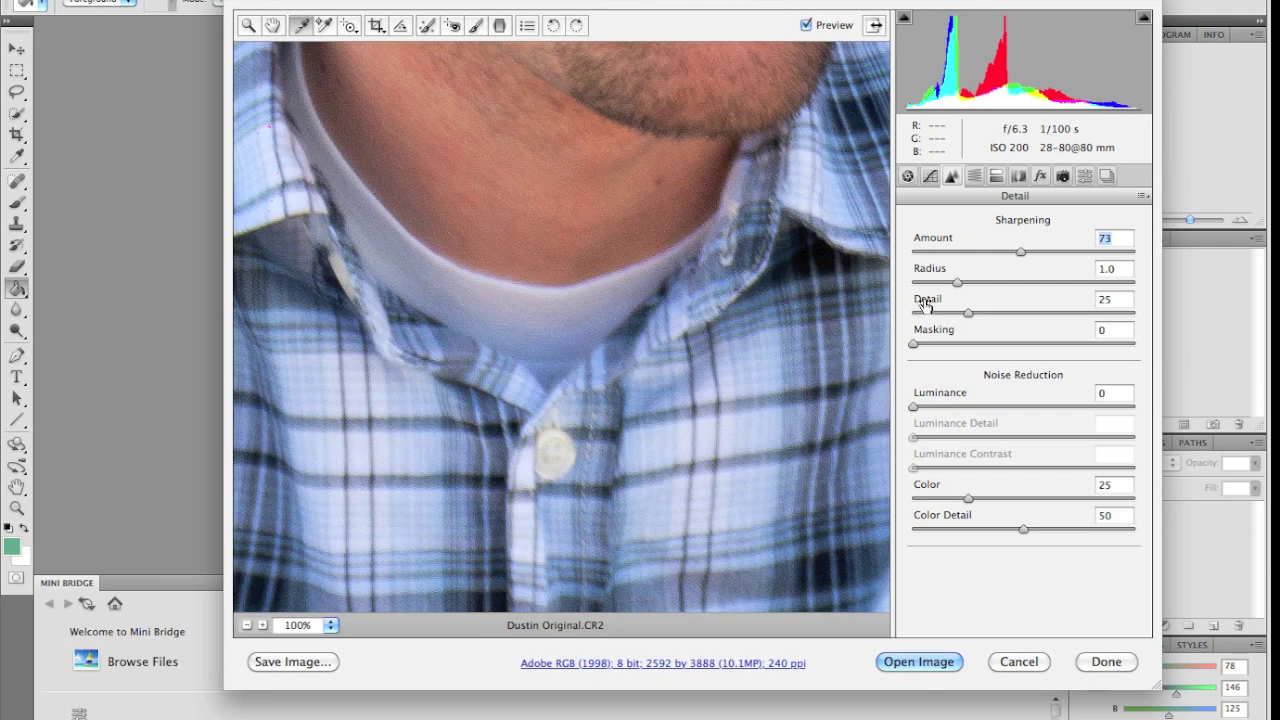
pyautogui.moveTo(922, 298); pyautogui.dragTo(933, 337)
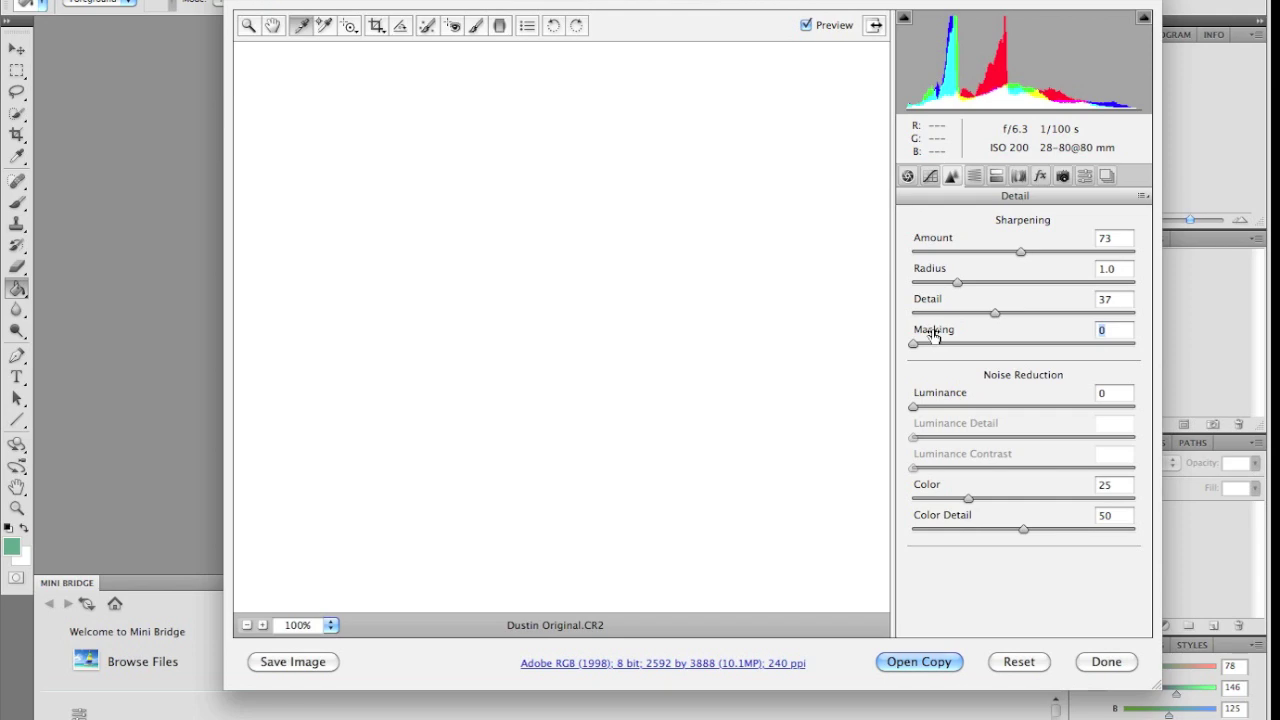
# Alt-drag sharpening Masking to 75, try Luminance noise reduction, and fit the photo in view
pyautogui.moveTo(933, 336); pyautogui.dragTo(1003, 331)
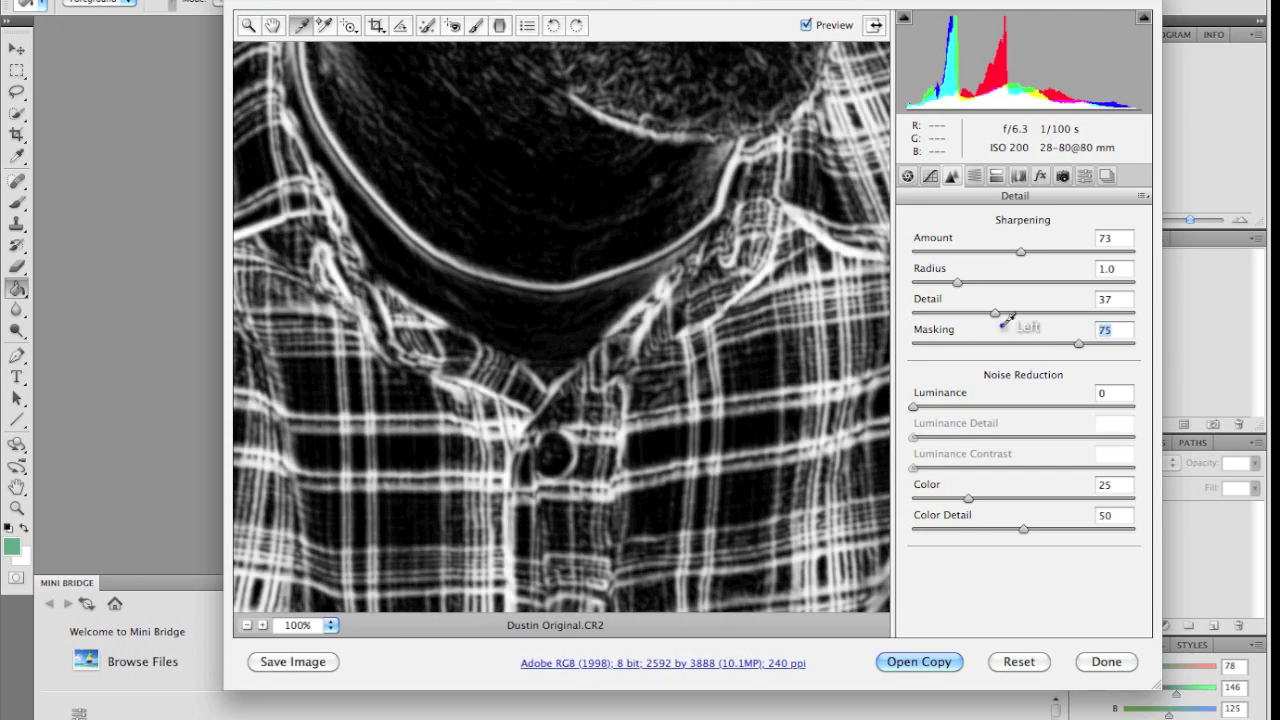
pyautogui.press('alt')
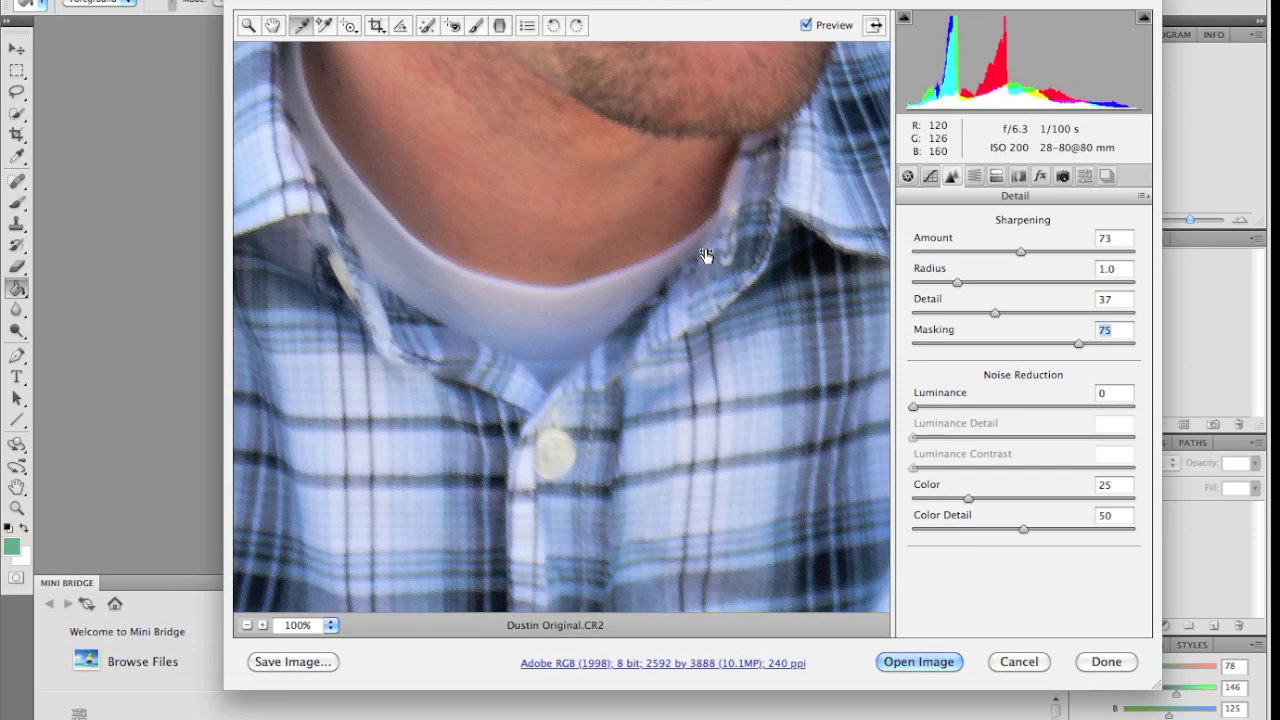
pyautogui.moveTo(920, 392)
pyautogui.mouseDown()
pyautogui.moveTo(1067, 394)
pyautogui.moveTo(916, 380)
pyautogui.mouseUp()
pyautogui.click(330, 625)
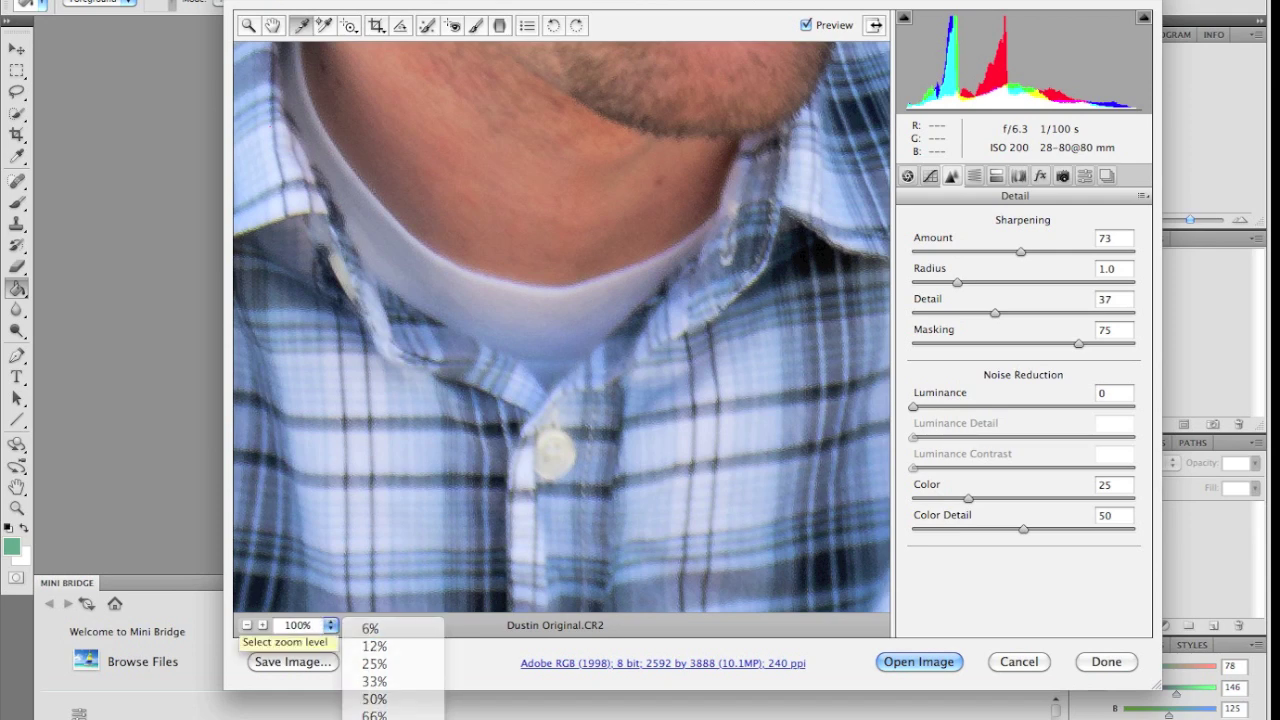
pyautogui.click(372, 714)
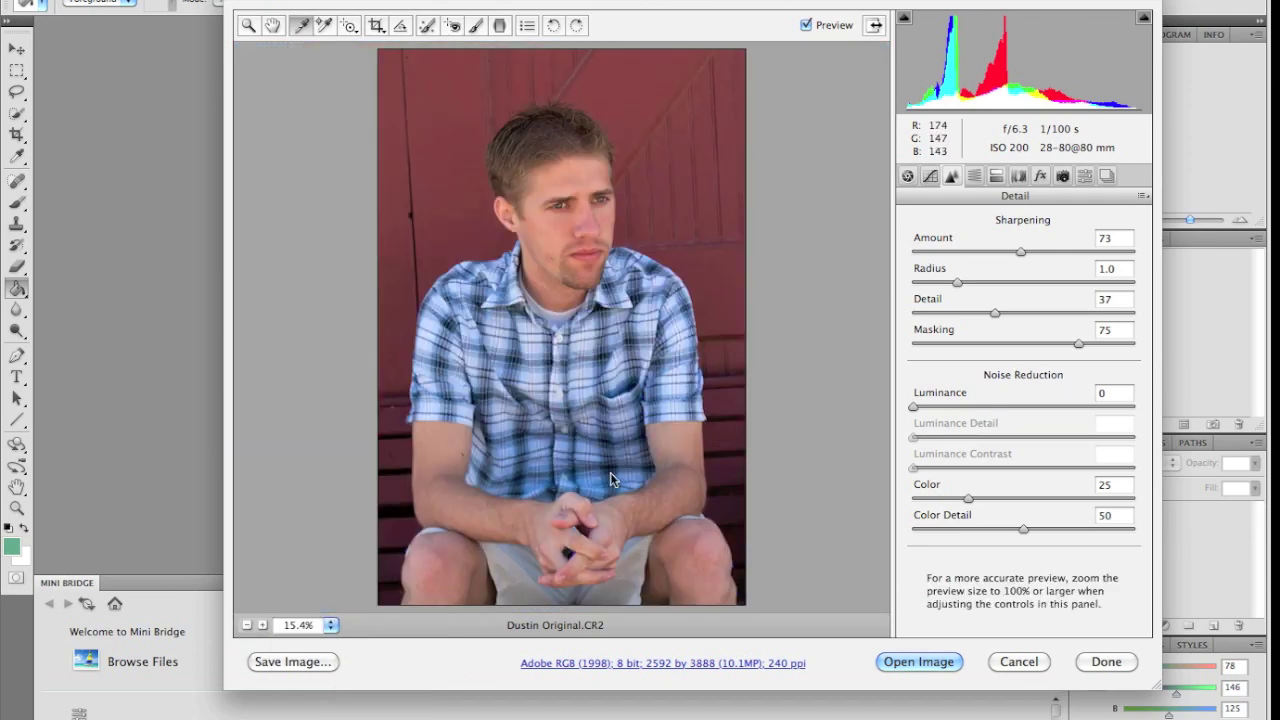
# In HSL/Grayscale, set Blues saturation to -100 so the shirt turns grey
pyautogui.click(974, 175)
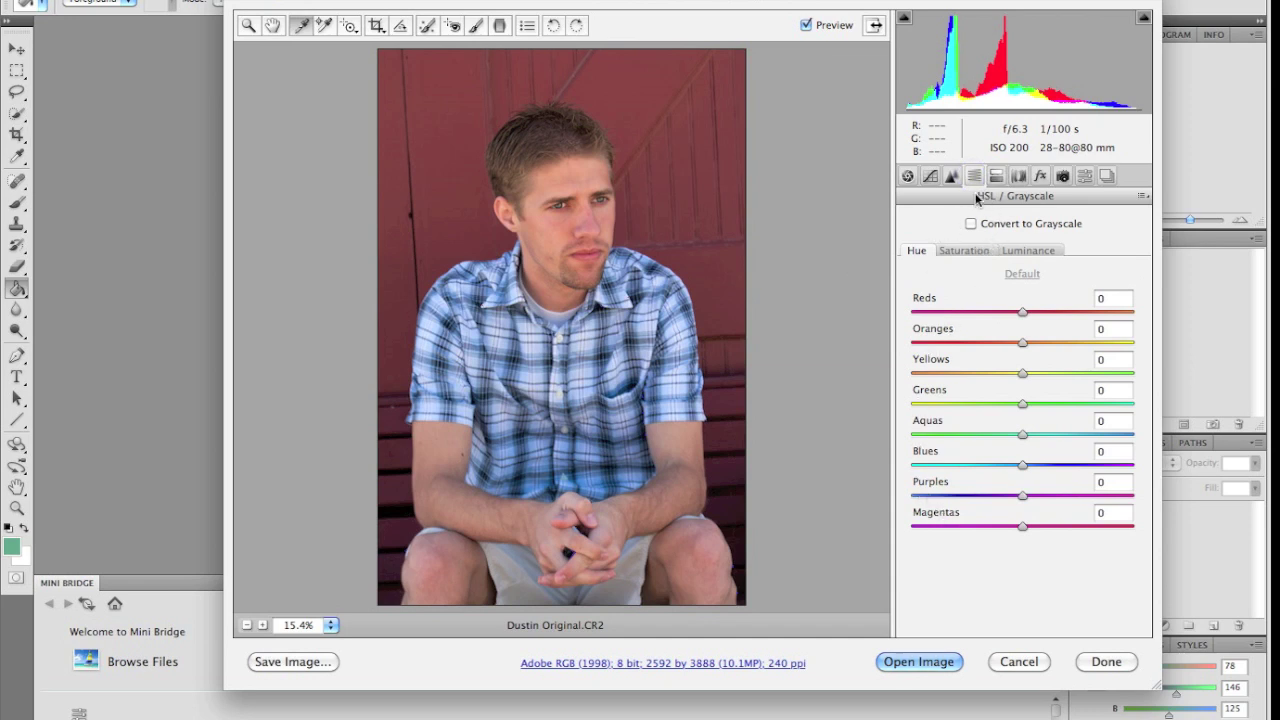
pyautogui.click(948, 252)
pyautogui.click(1012, 252)
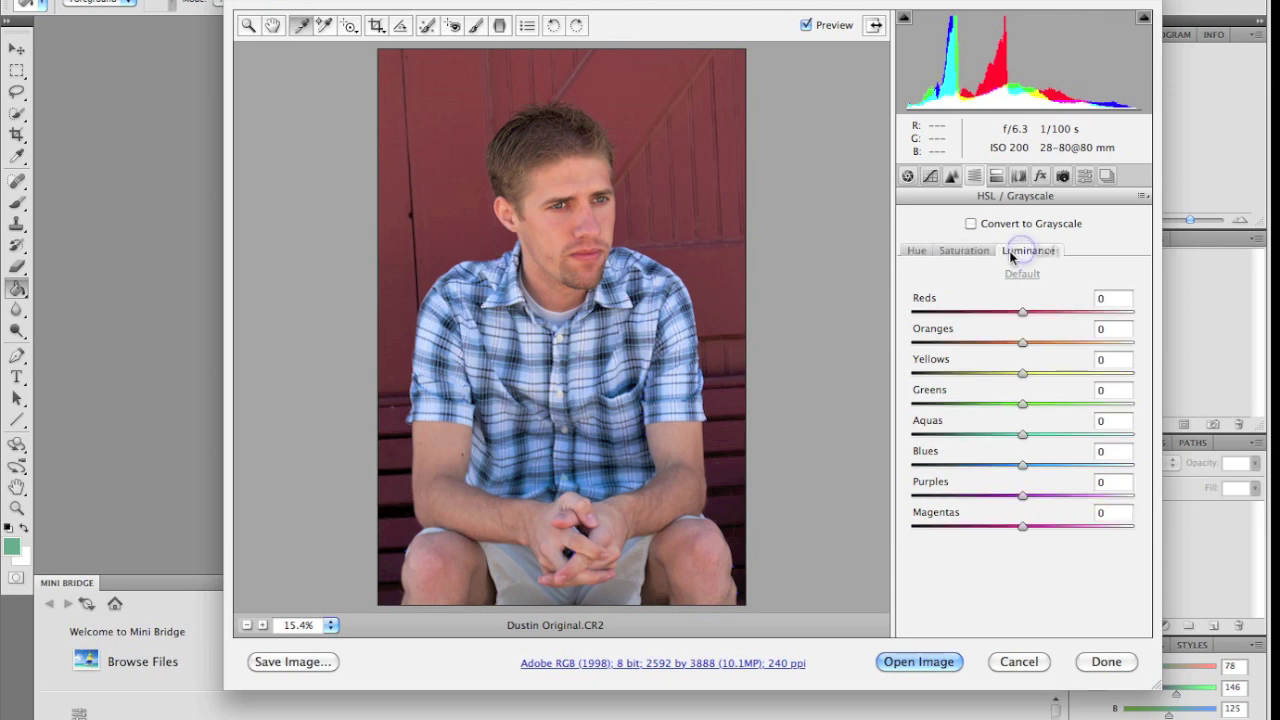
pyautogui.click(916, 250)
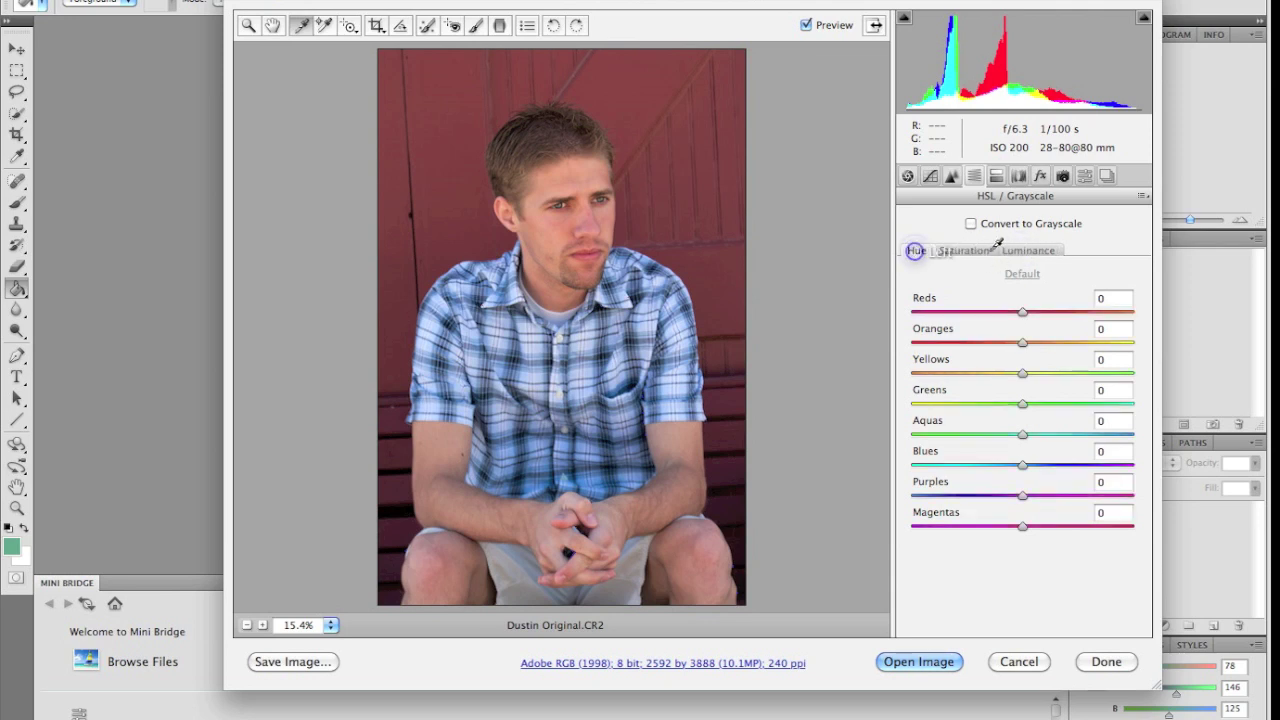
pyautogui.click(985, 250)
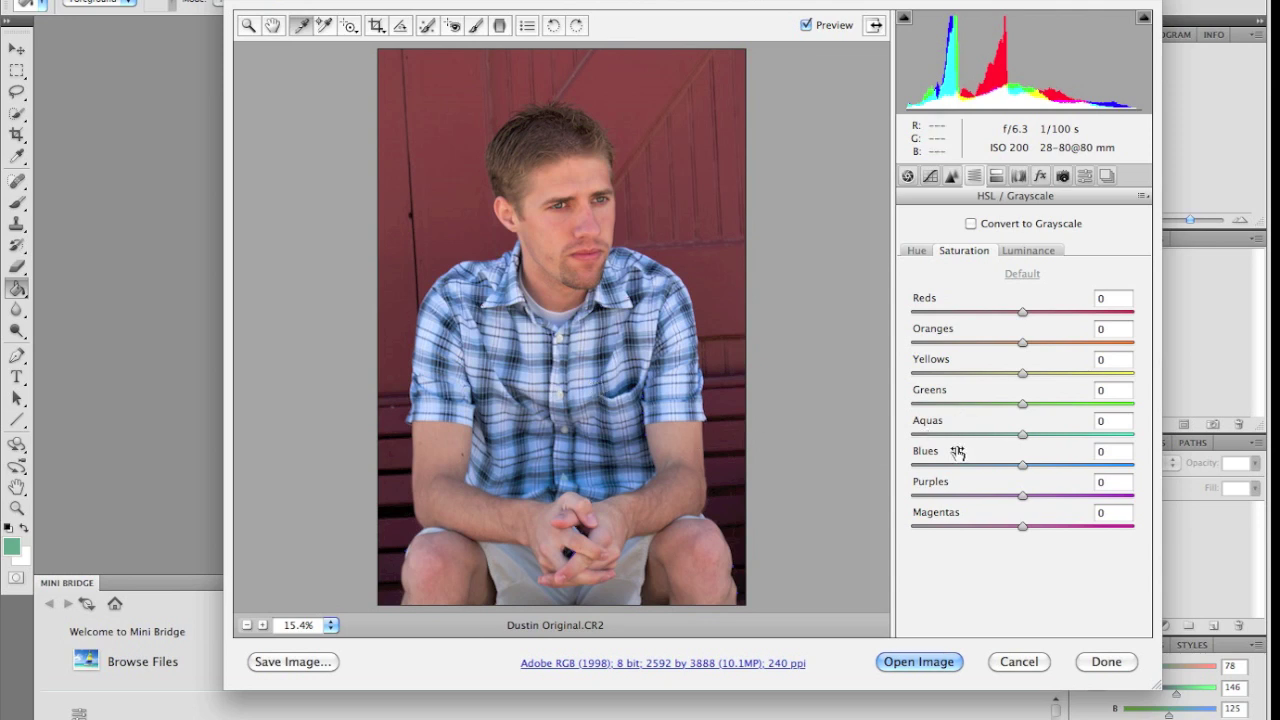
pyautogui.moveTo(985, 449); pyautogui.dragTo(822, 443)
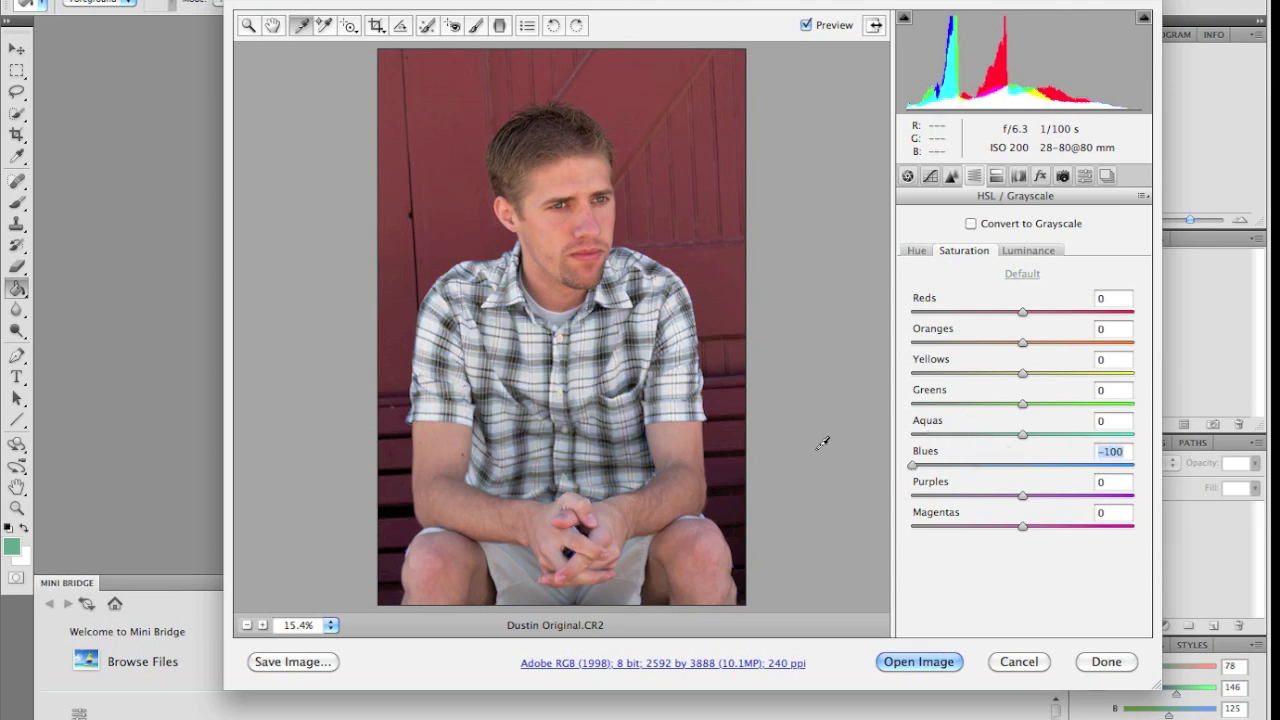
pyautogui.click(812, 452)
# Set Reds saturation +12, Reds hue +17 and Oranges hue -12
pyautogui.click(935, 299)
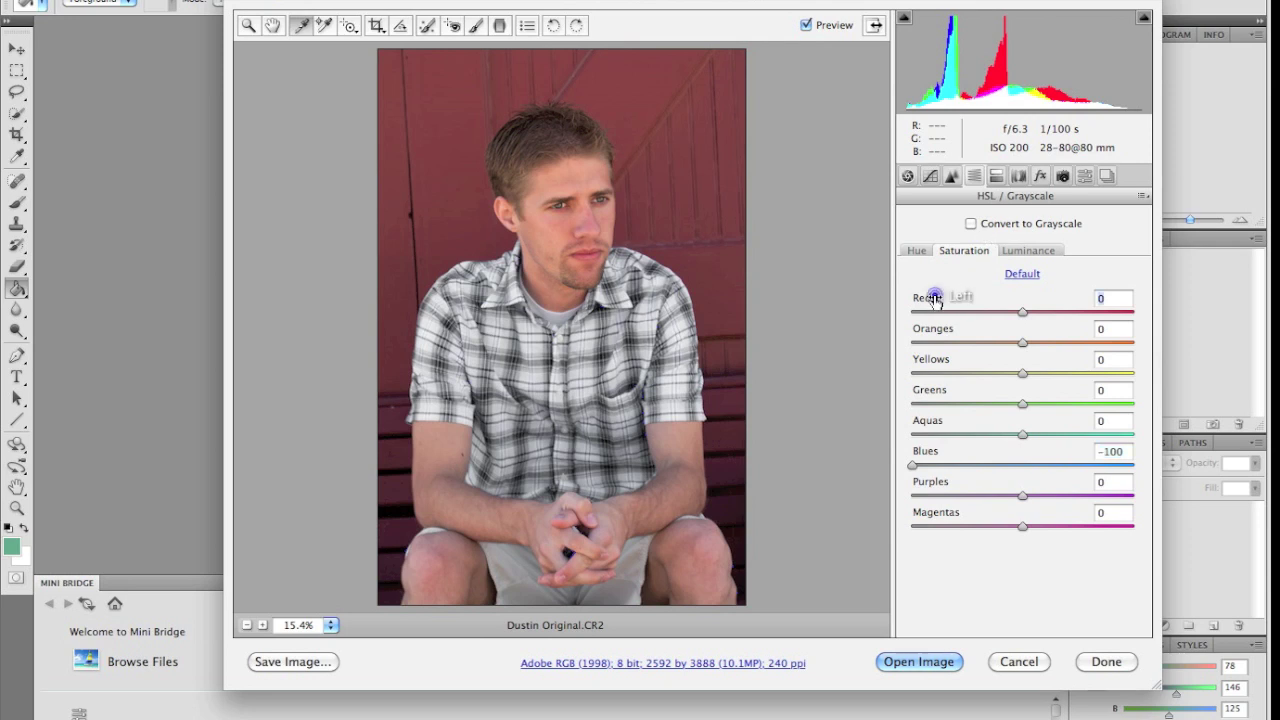
pyautogui.moveTo(935, 299); pyautogui.dragTo(946, 295)
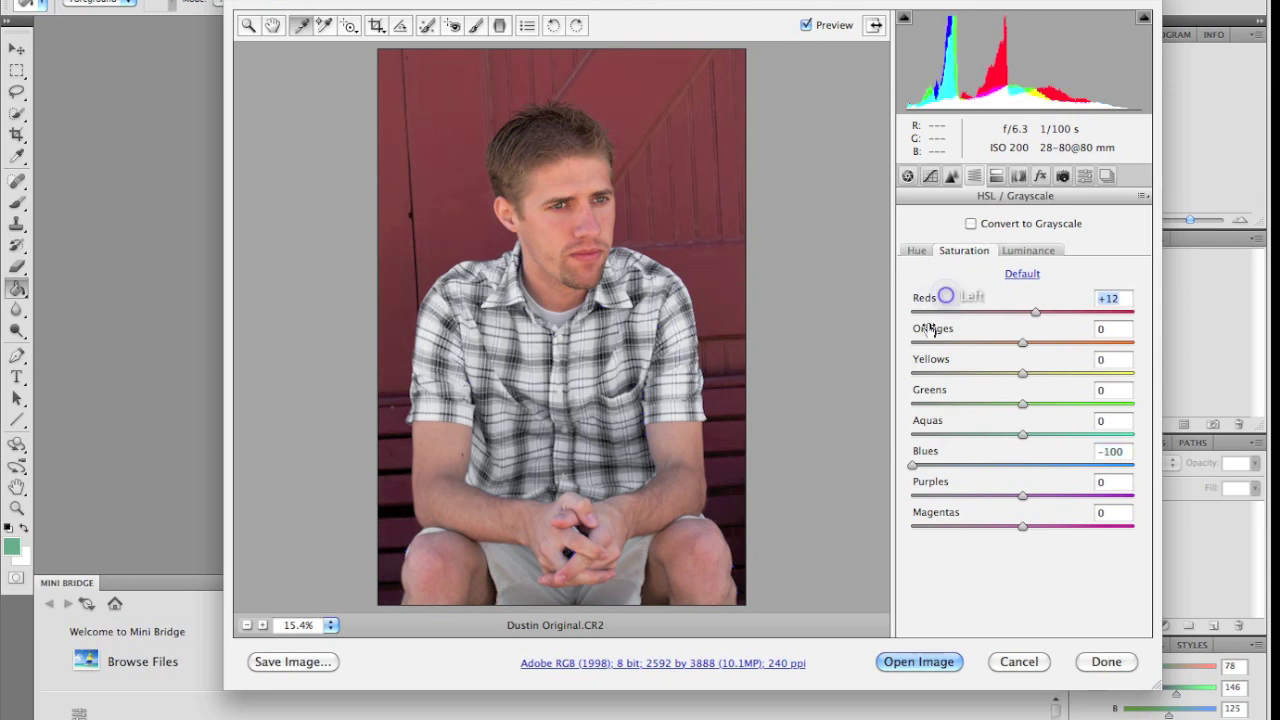
pyautogui.click(930, 328)
pyautogui.click(917, 252)
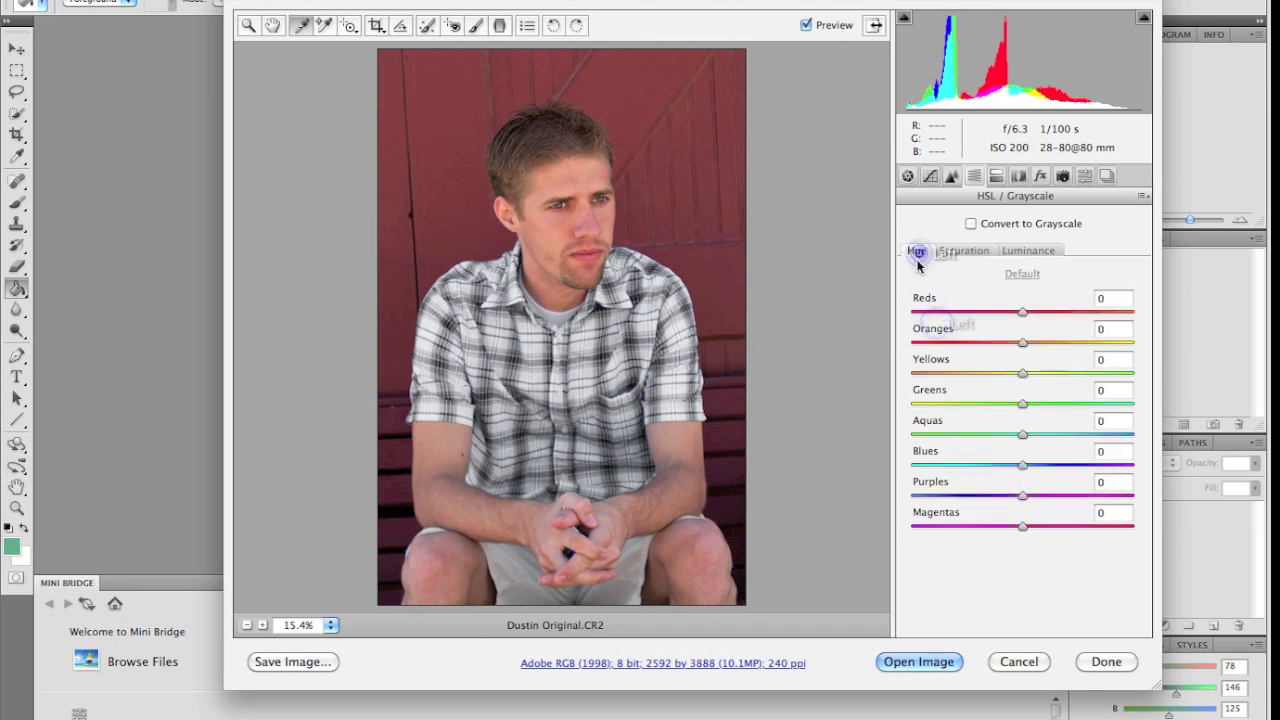
pyautogui.moveTo(921, 297); pyautogui.dragTo(924, 334)
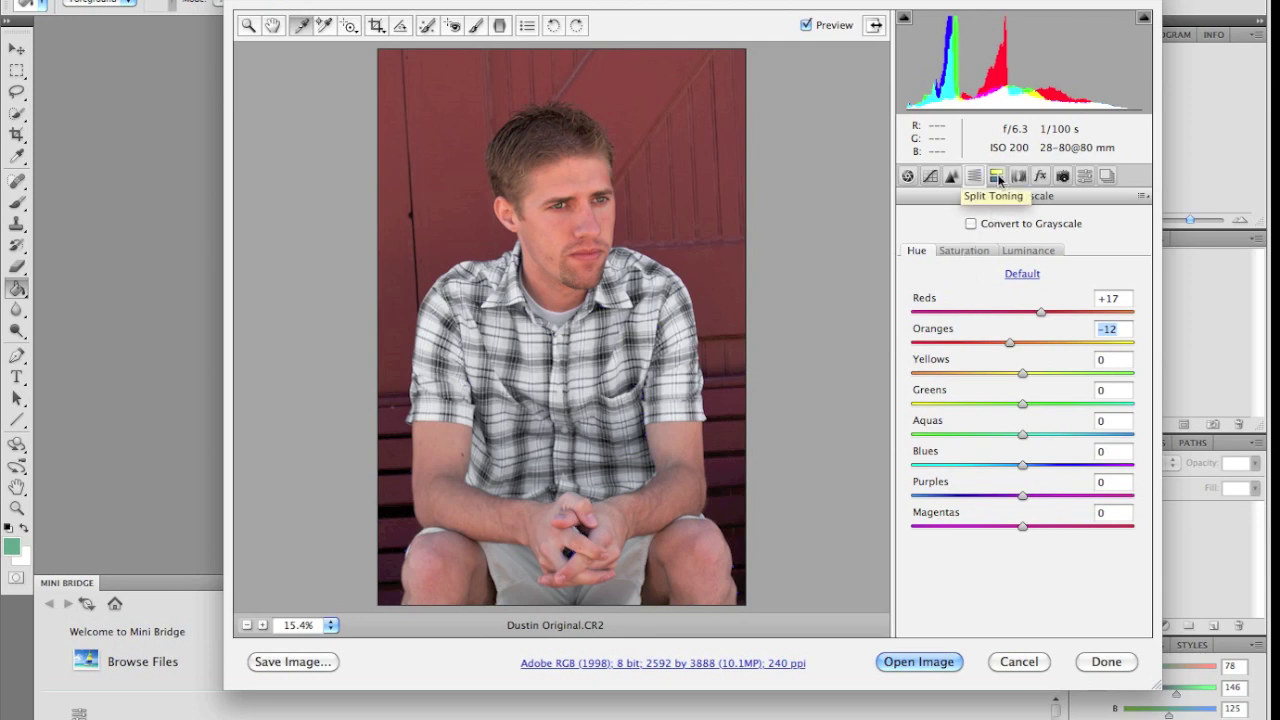
pyautogui.click(997, 177)
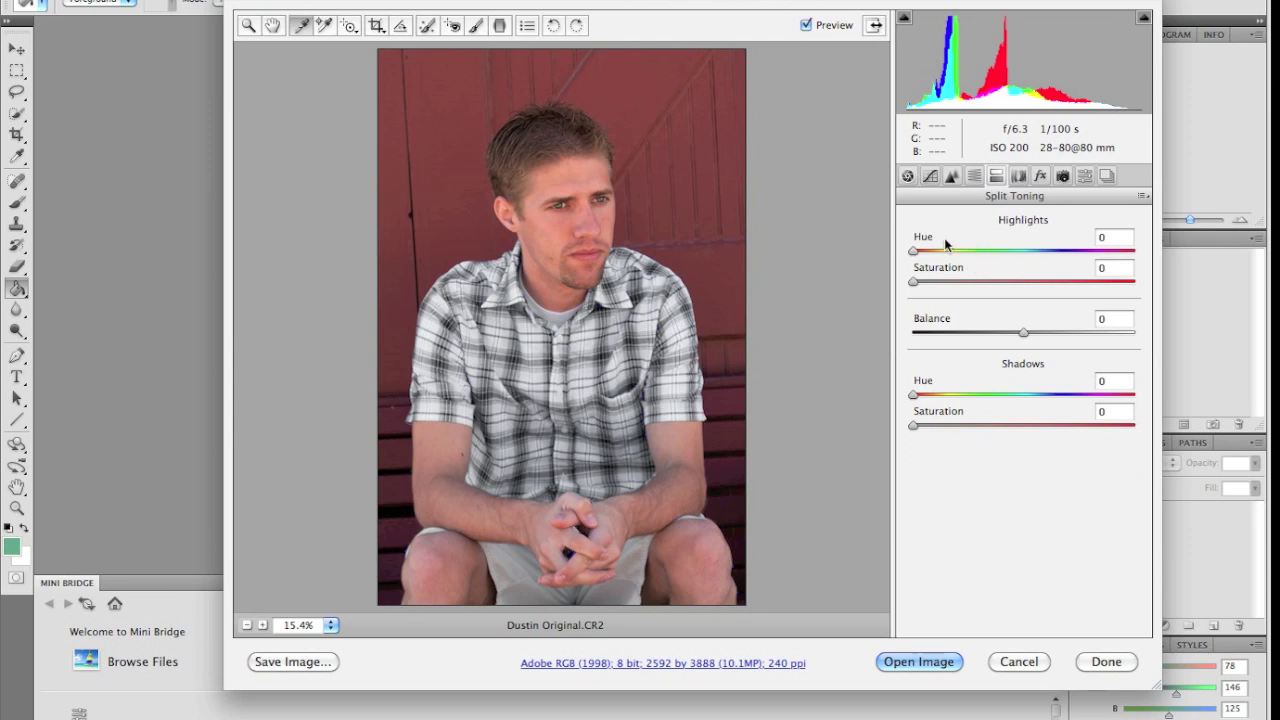
pyautogui.click(1019, 176)
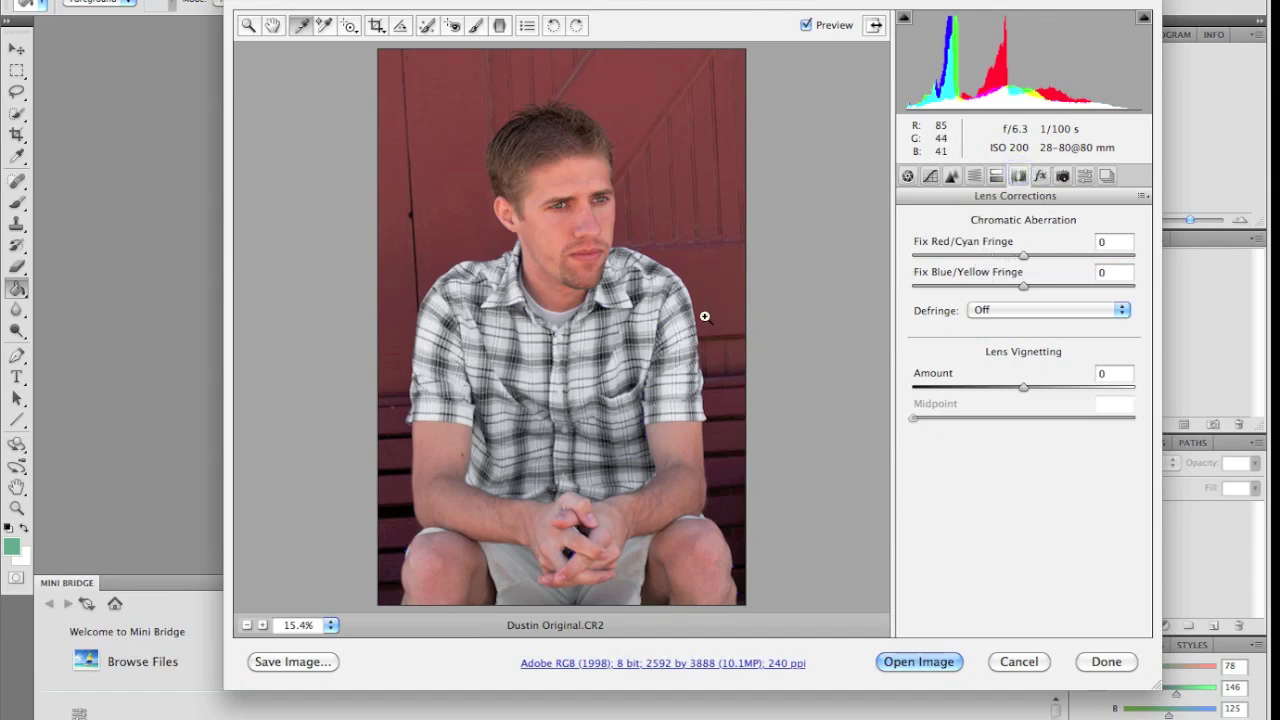
# Zoom the preview to 66.7% on the shoulder edge with the Zoom tool
pyautogui.click(247, 27)
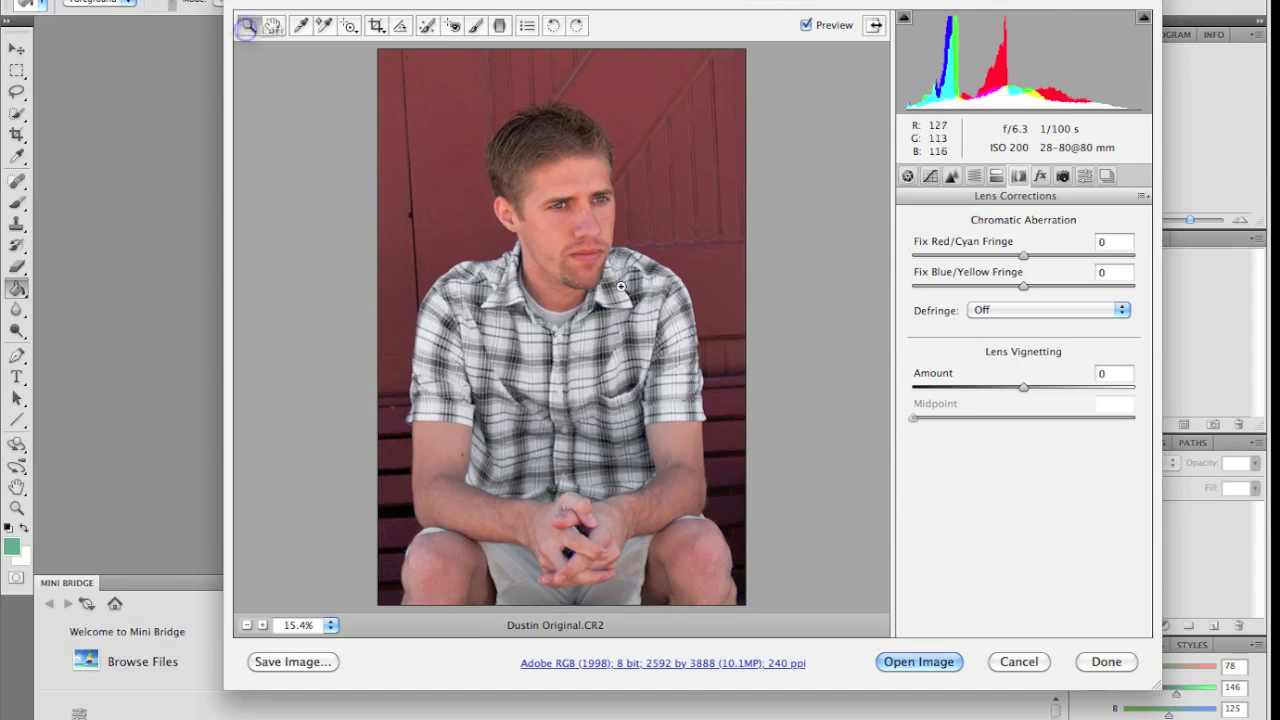
pyautogui.click(662, 282)
pyautogui.click(672, 286)
pyautogui.click(658, 288)
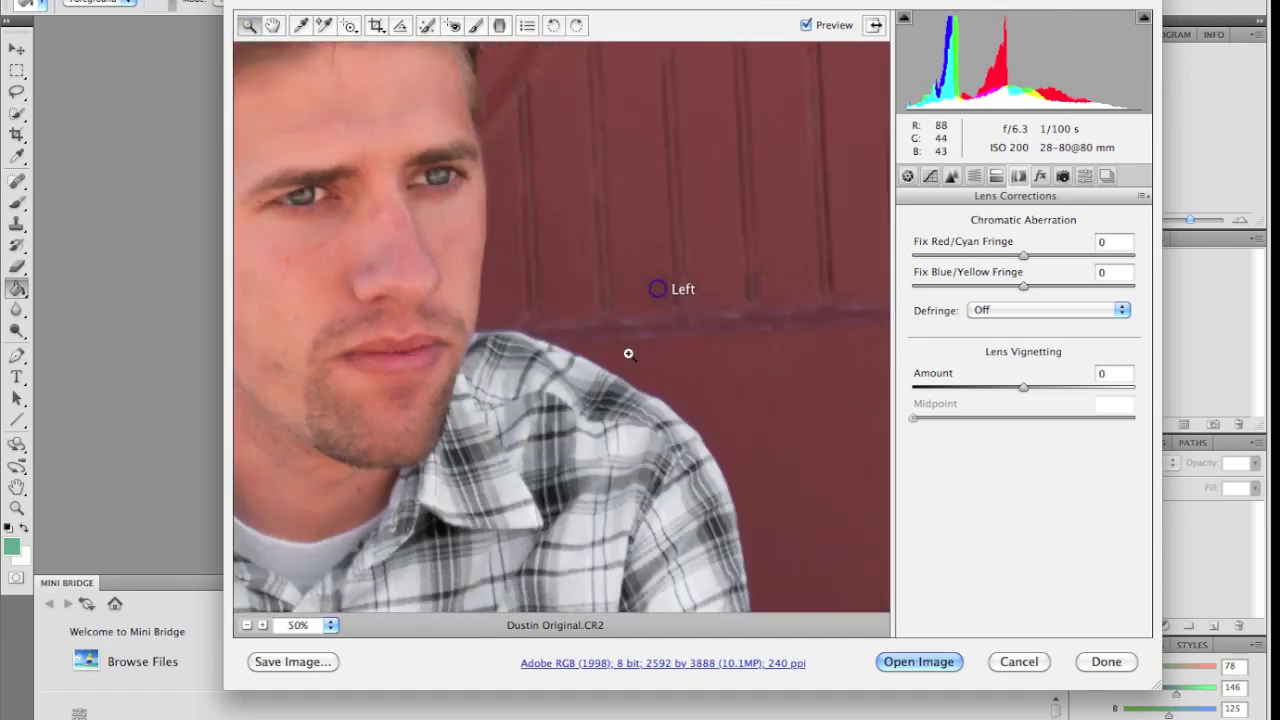
pyautogui.click(727, 444)
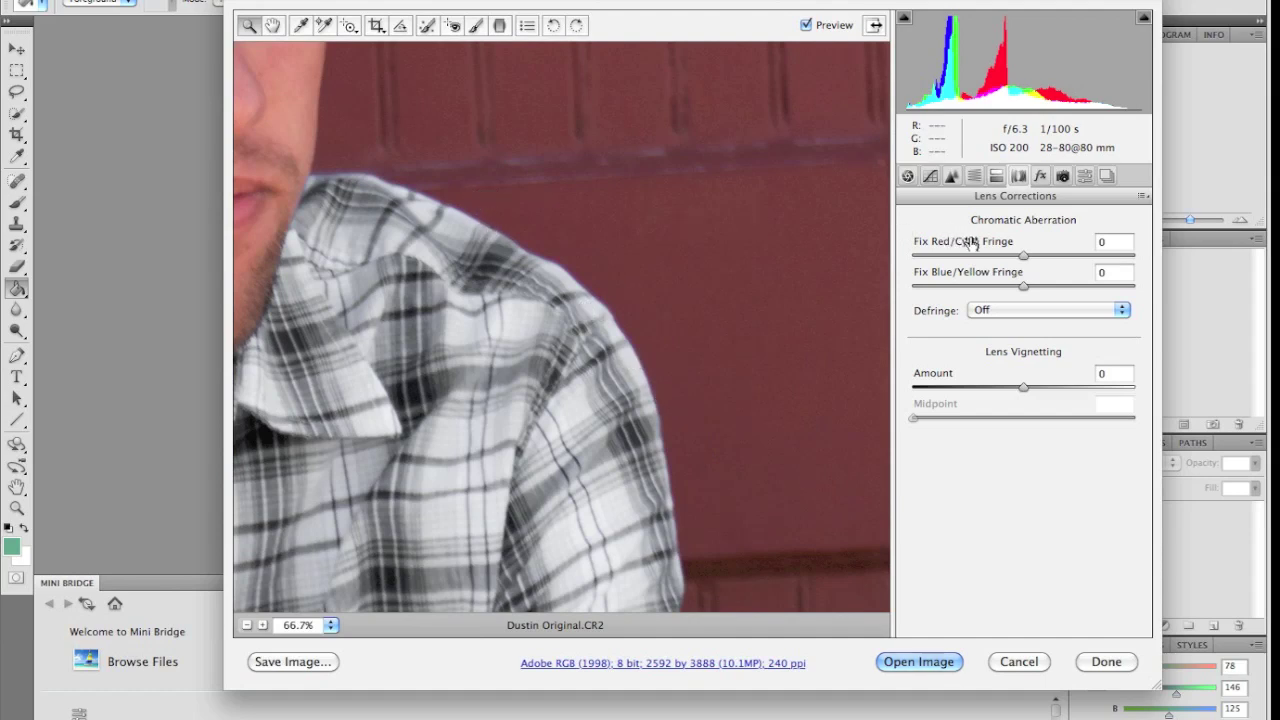
# Set Fix Red/Cyan Fringe to -90 and Fix Blue/Yellow Fringe to +79
pyautogui.moveTo(971, 246); pyautogui.dragTo(886, 243)
pyautogui.moveTo(966, 271); pyautogui.dragTo(1047, 266)
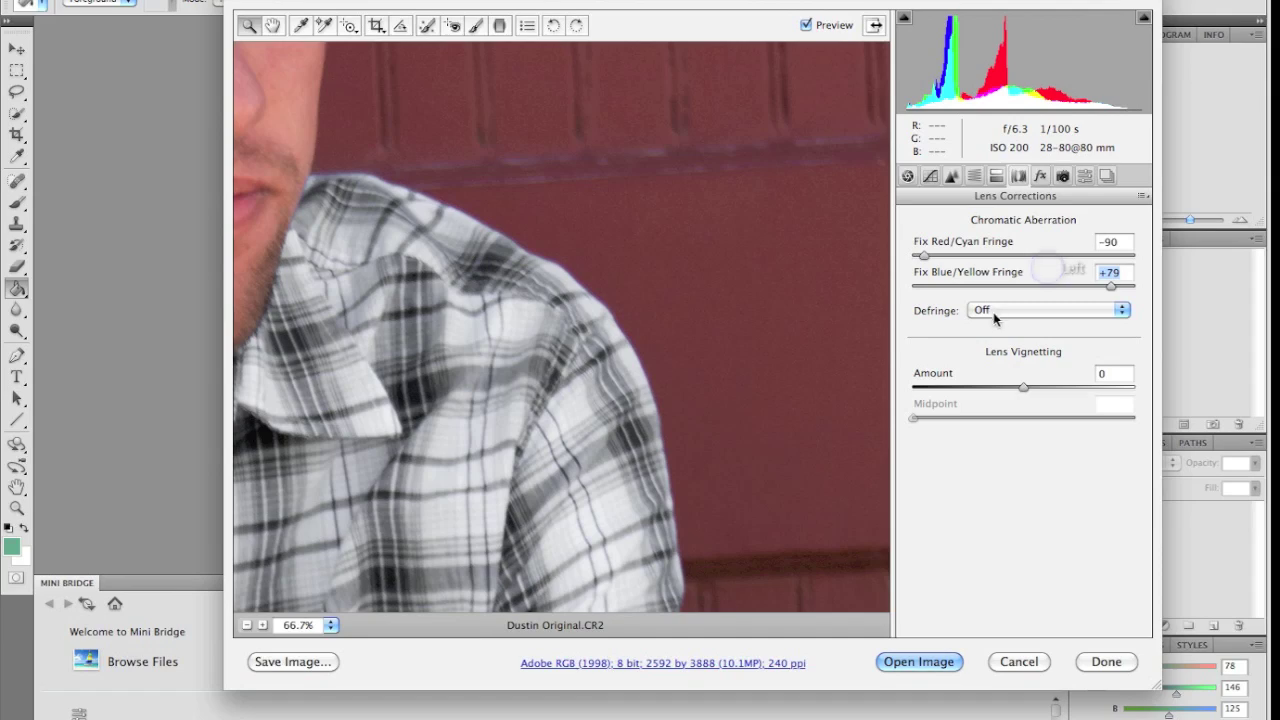
pyautogui.click(330, 625)
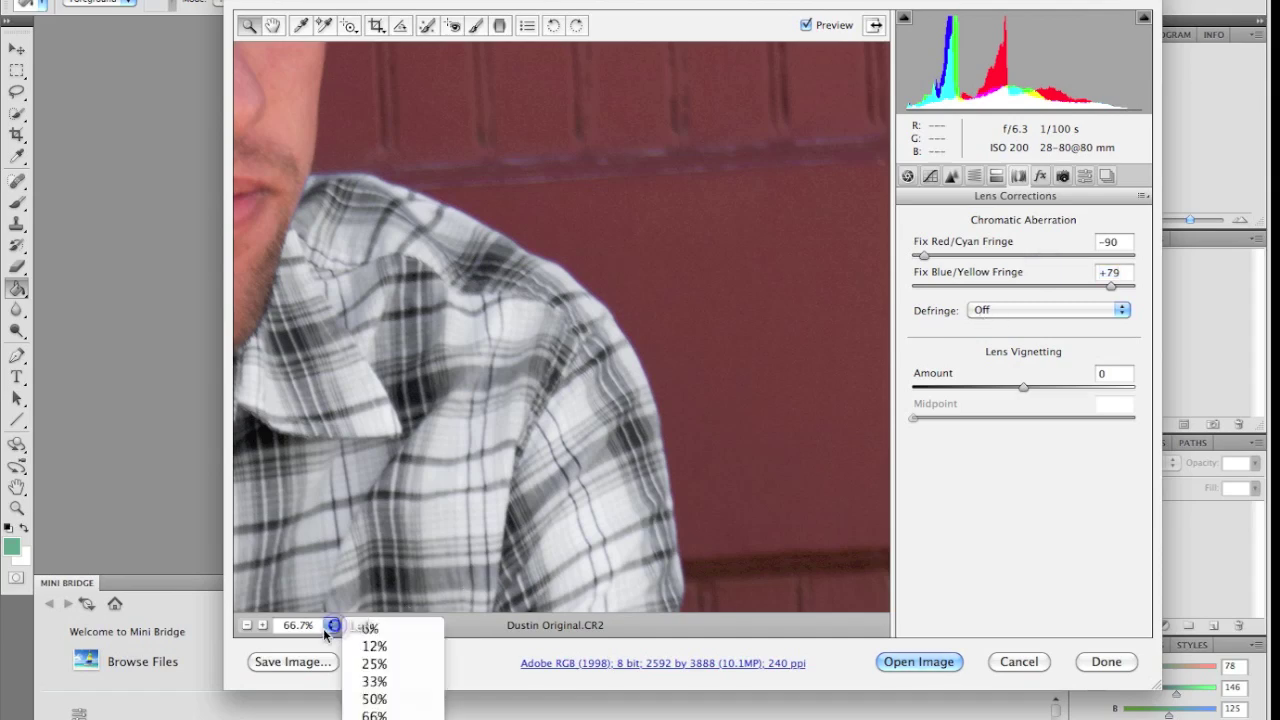
# Fit the photo in view and set Lens Vignetting Amount -90 with Midpoint 38
pyautogui.click(374, 719)
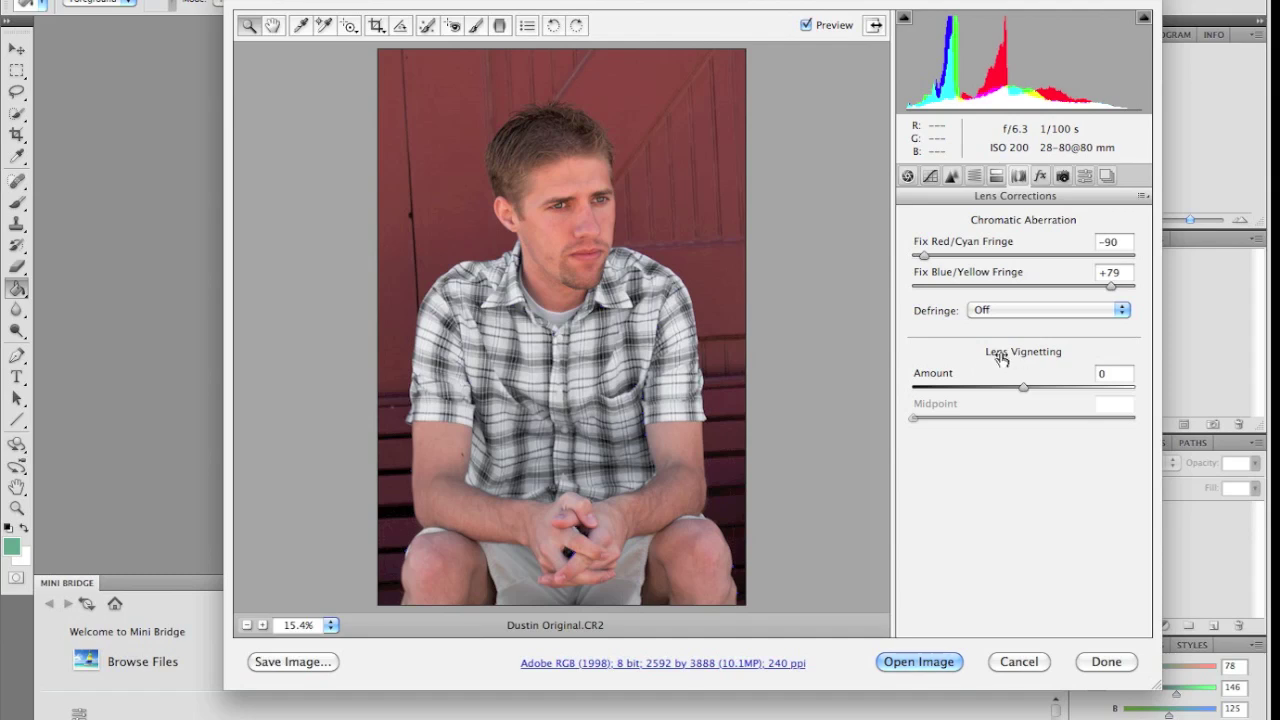
pyautogui.moveTo(974, 376); pyautogui.dragTo(895, 384)
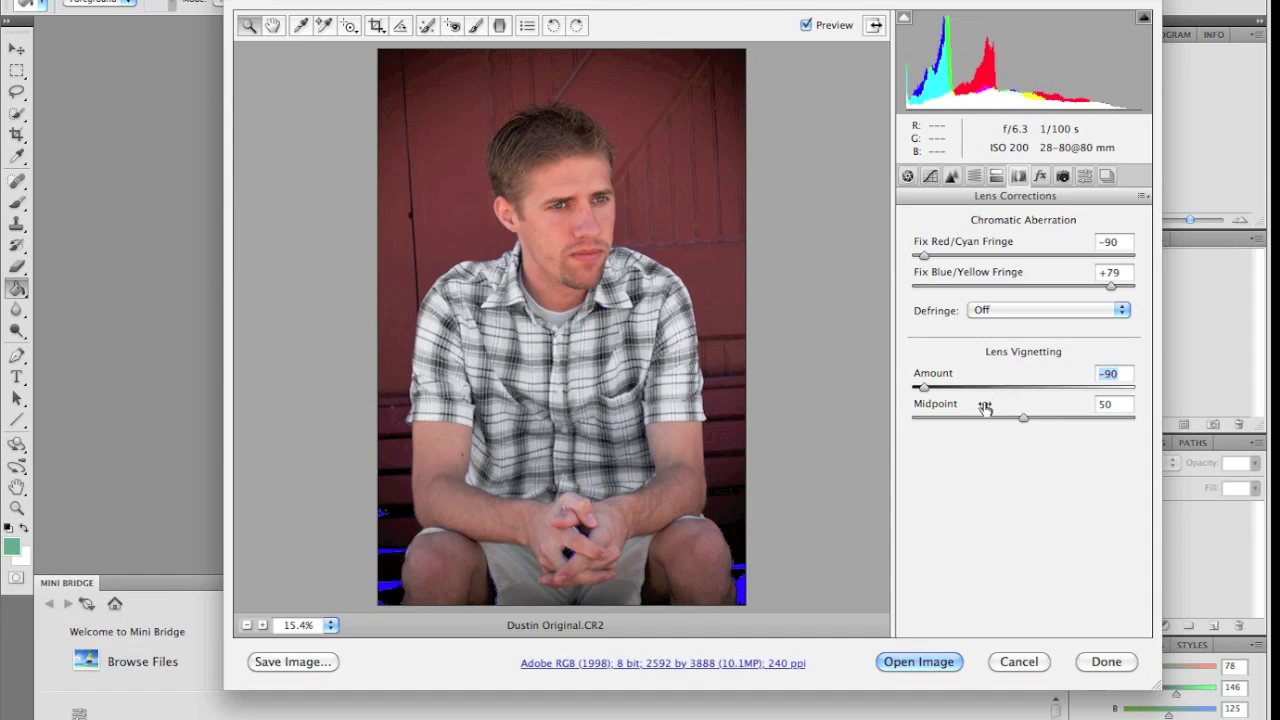
pyautogui.moveTo(986, 403)
pyautogui.mouseDown()
pyautogui.moveTo(960, 411)
pyautogui.moveTo(971, 404)
pyautogui.mouseUp()
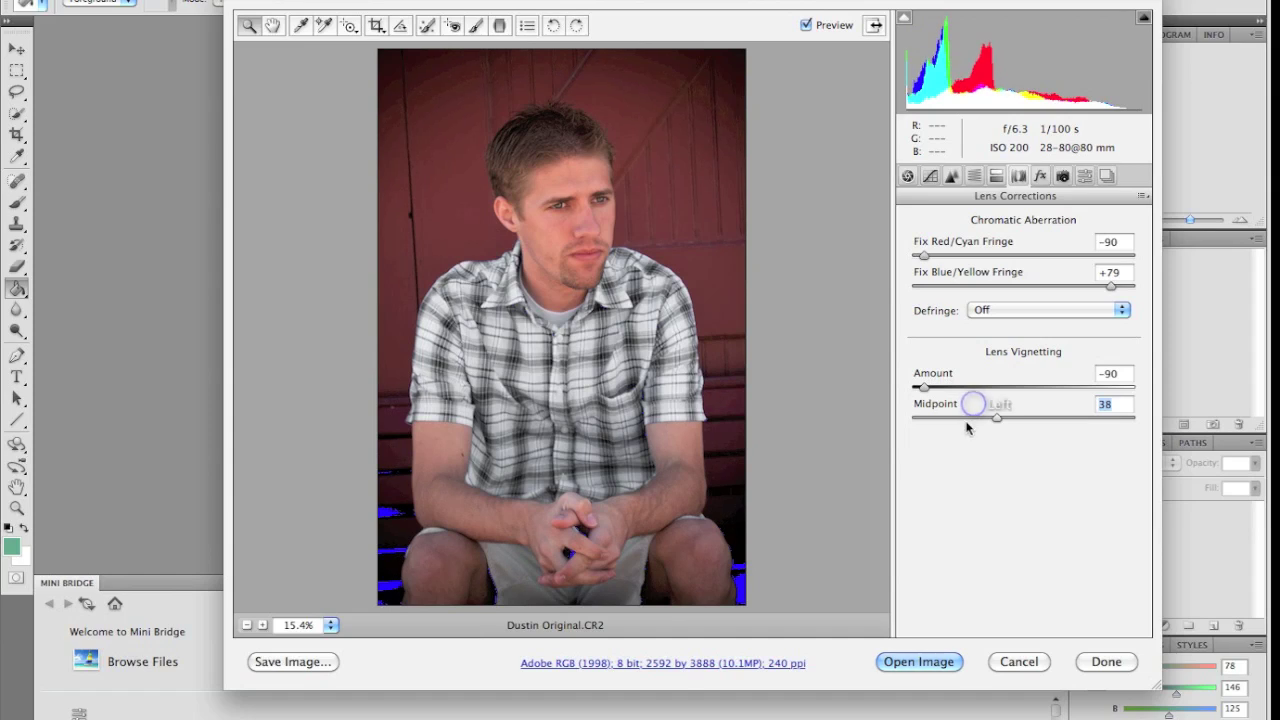
pyautogui.click(1040, 176)
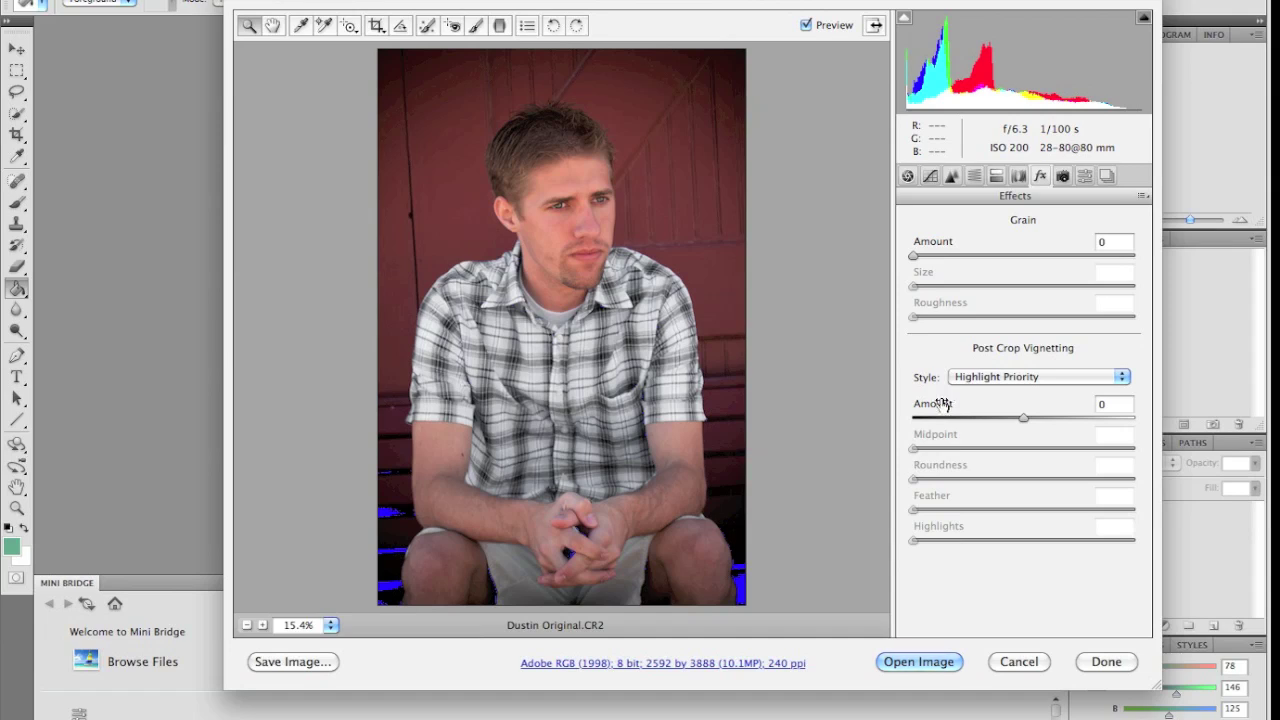
pyautogui.moveTo(966, 409)
pyautogui.mouseDown()
pyautogui.moveTo(937, 410)
pyautogui.moveTo(961, 409)
pyautogui.mouseUp()
pyautogui.write('0')
# Check Camera Calibration and Presets, return to the Basic panel, and open Workflow Options
pyautogui.click(1062, 177)
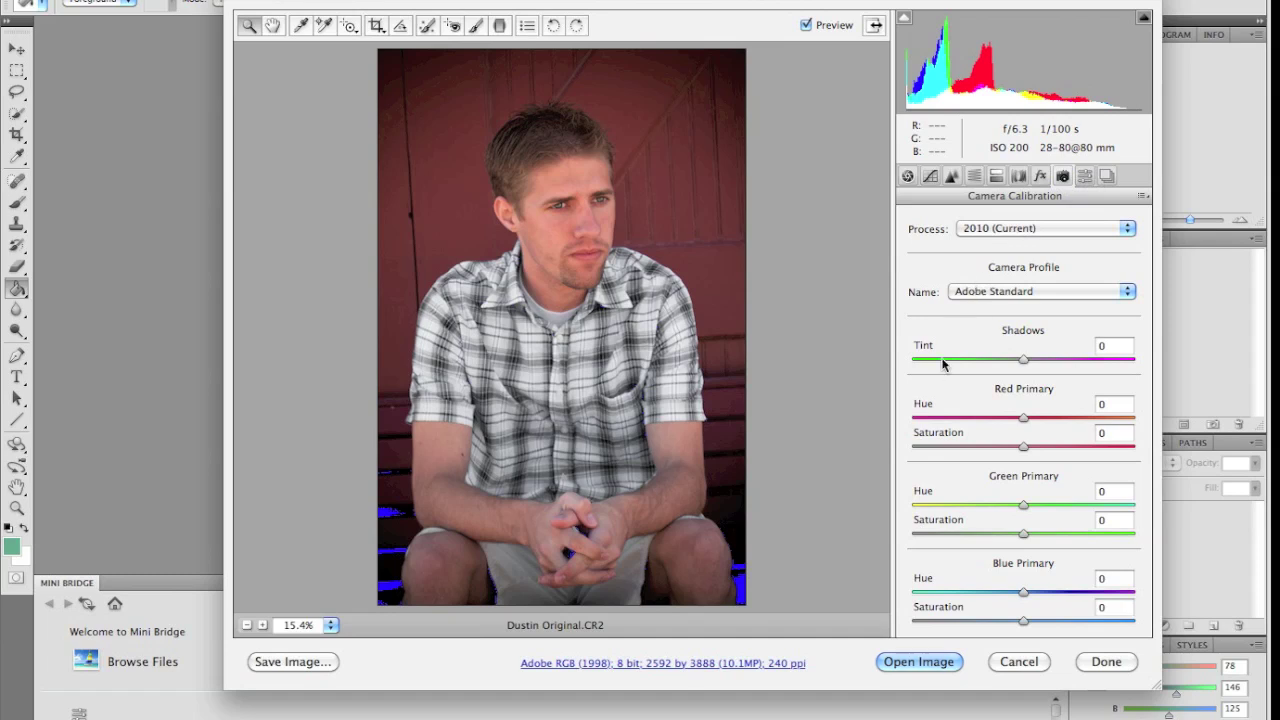
pyautogui.click(1084, 177)
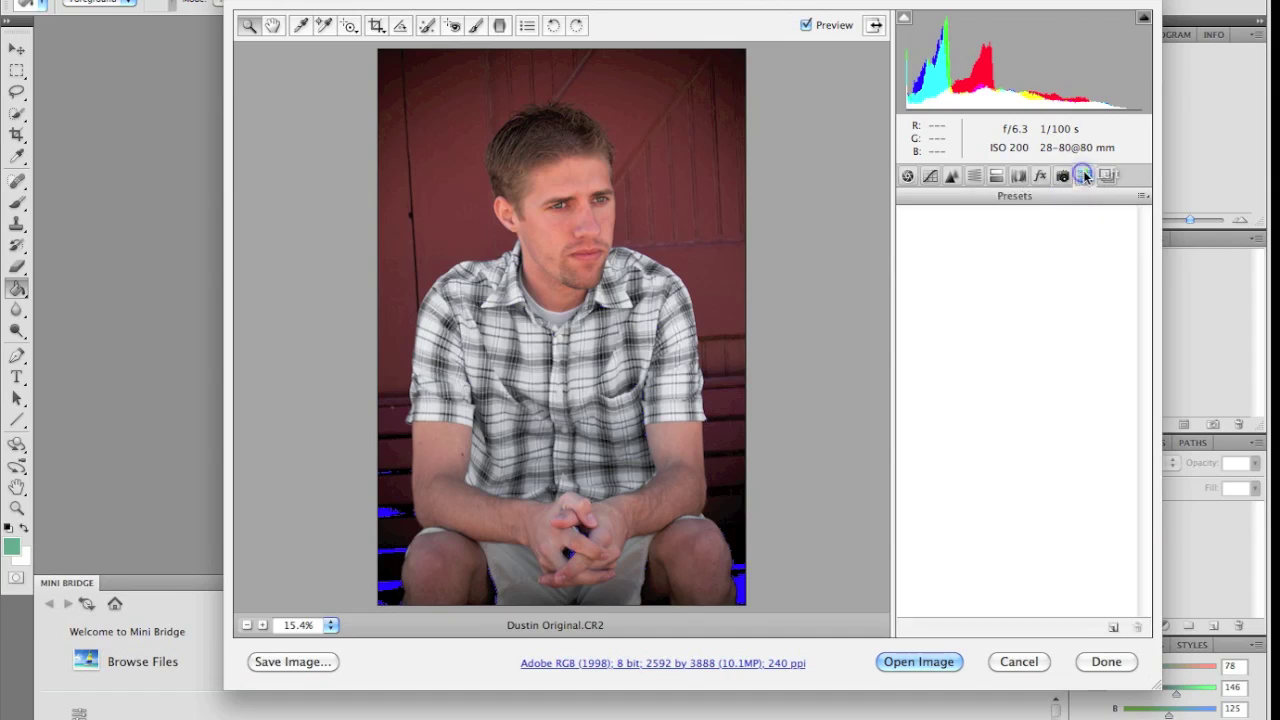
pyautogui.click(1062, 177)
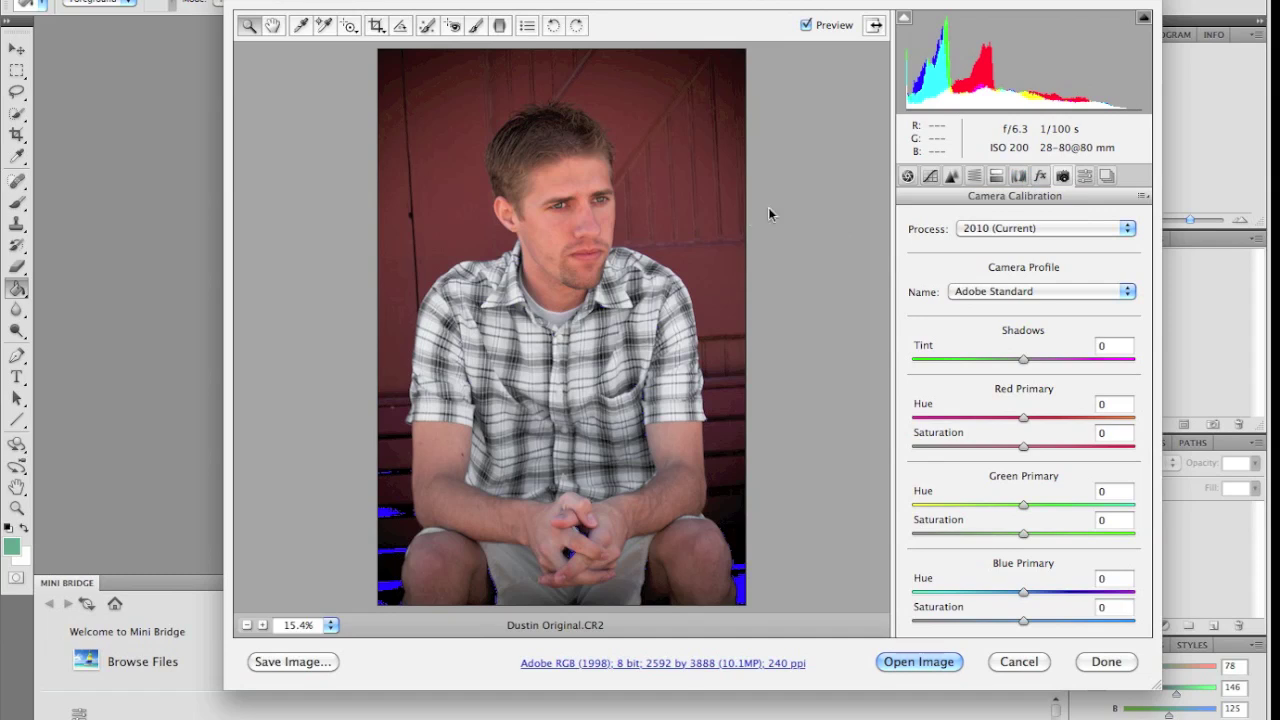
pyautogui.click(906, 175)
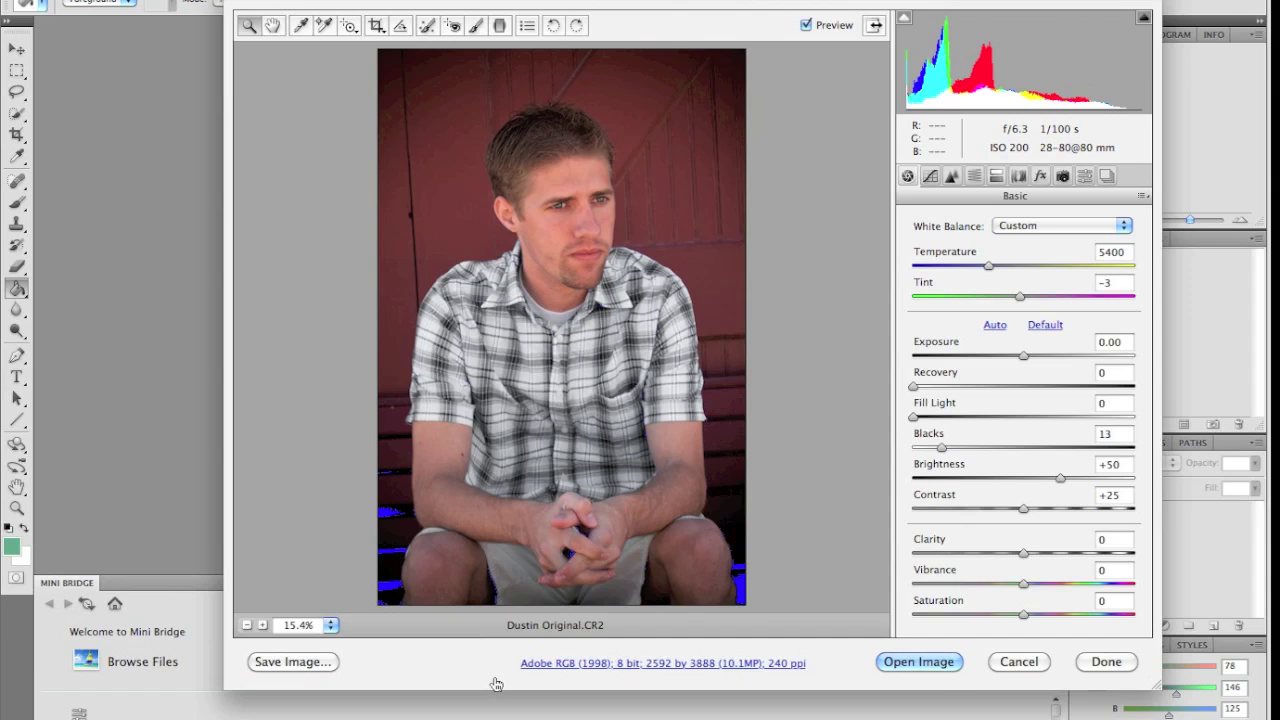
pyautogui.click(546, 663)
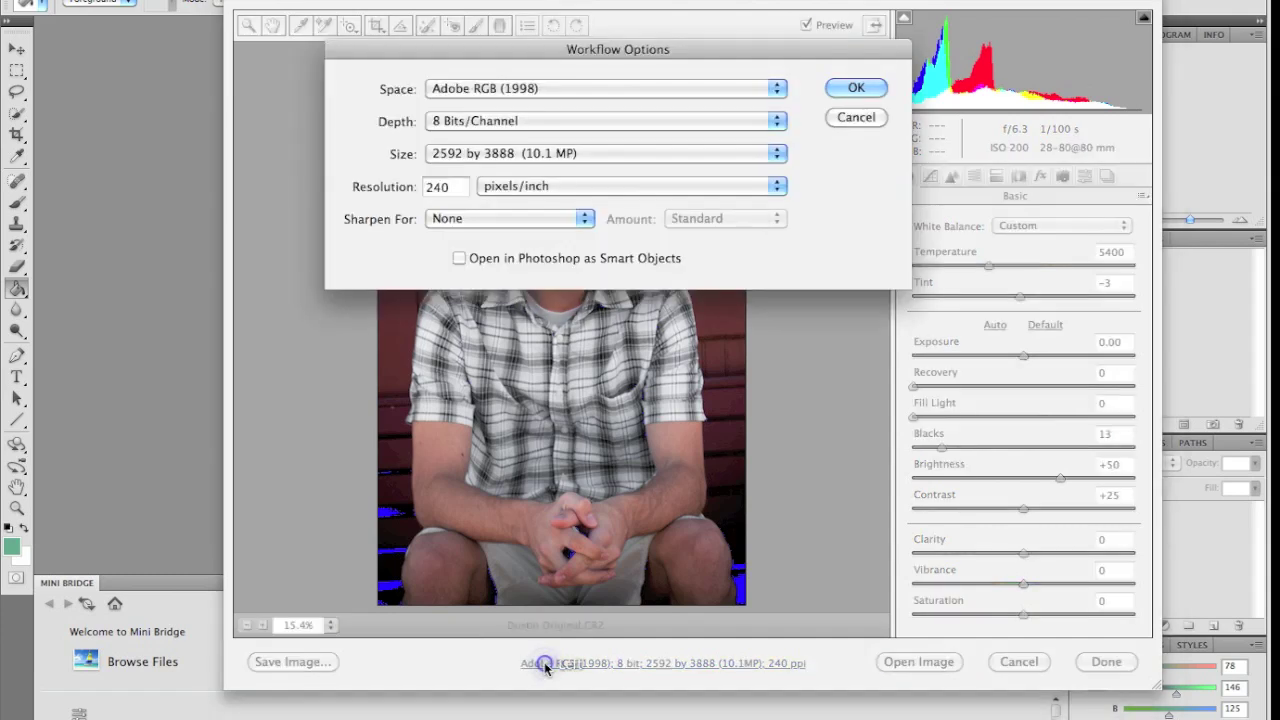
# Tick 'Open in Photoshop as Smart Objects' in Workflow Options and confirm with OK
pyautogui.click(458, 258)
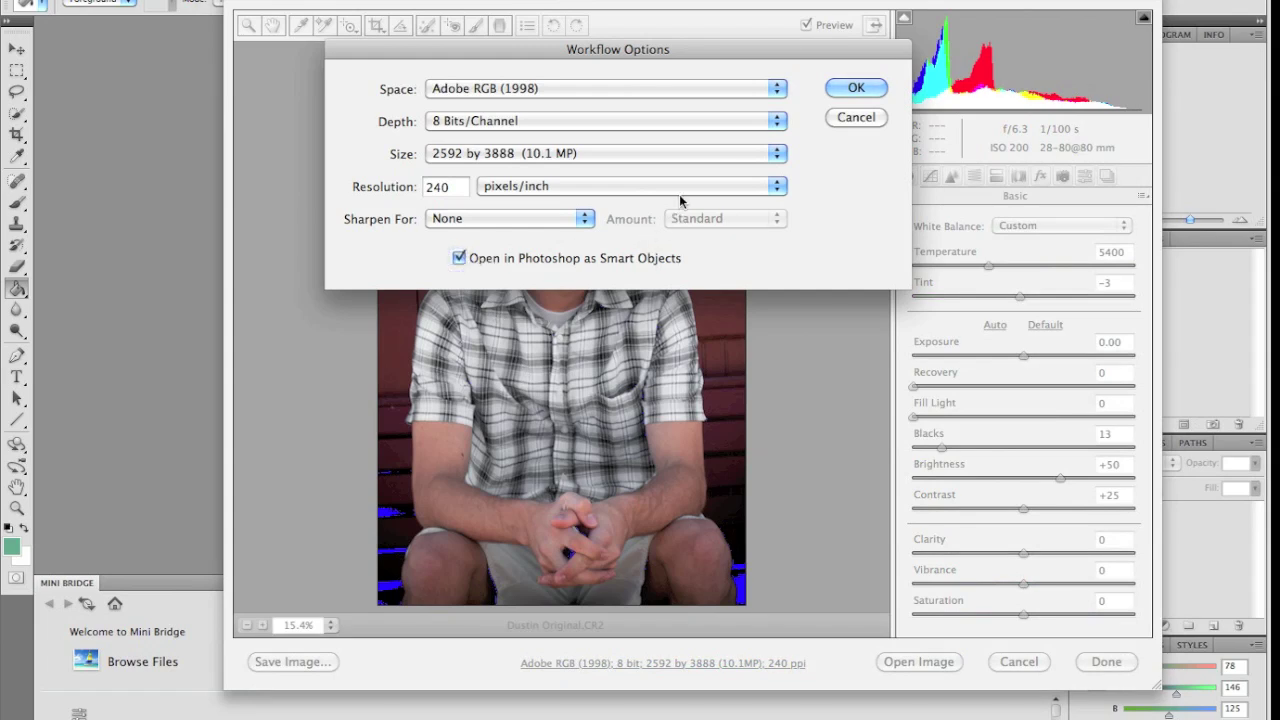
pyautogui.click(838, 87)
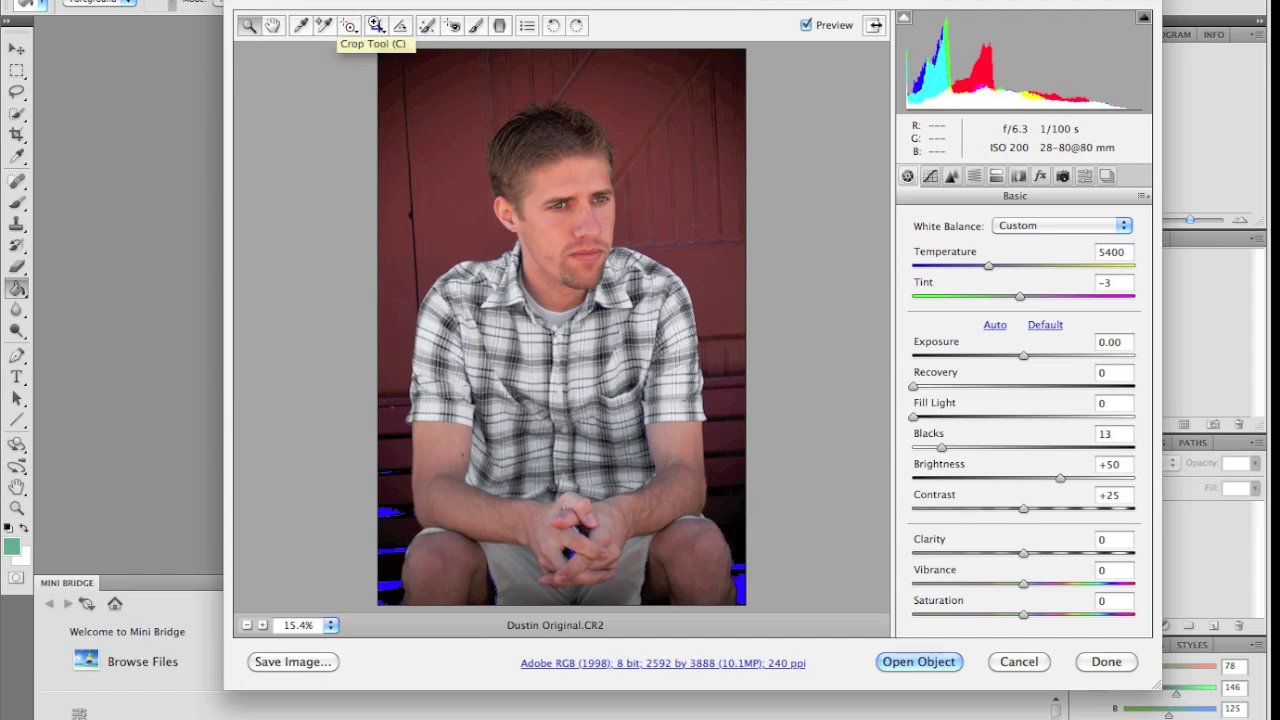
pyautogui.click(376, 25)
pyautogui.moveTo(375, 49); pyautogui.dragTo(780, 437)
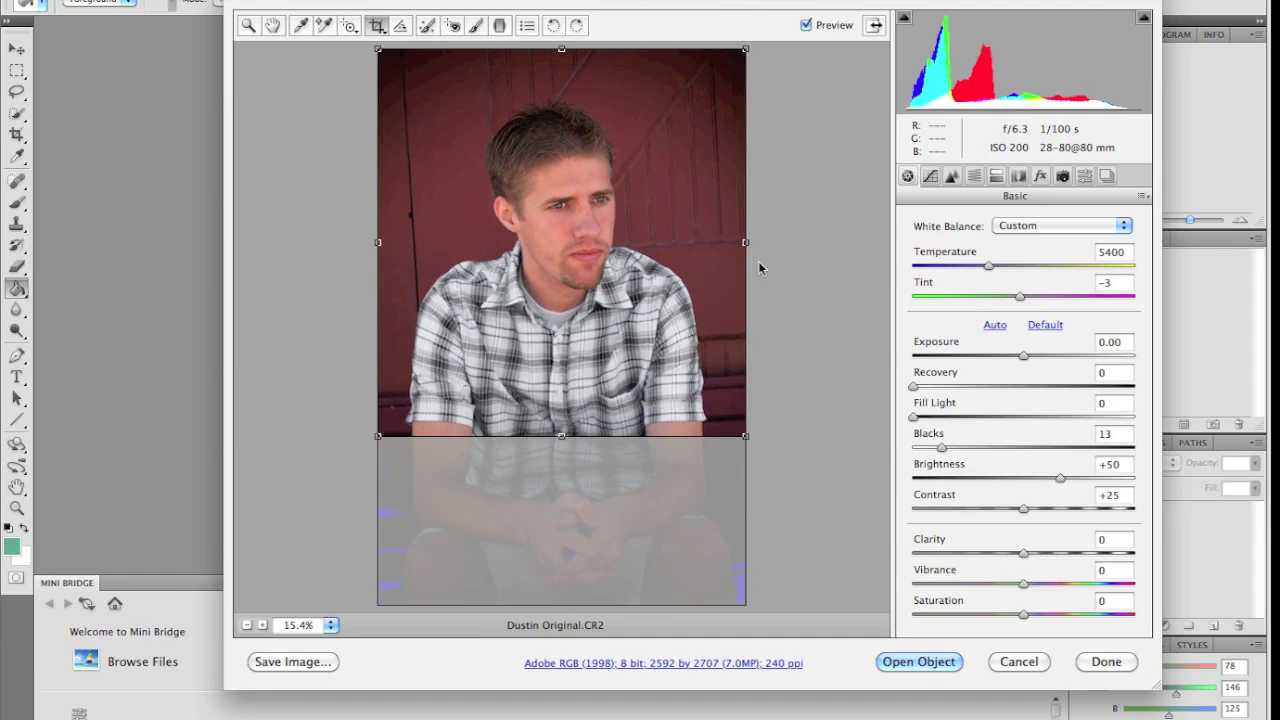
pyautogui.press('Escape')
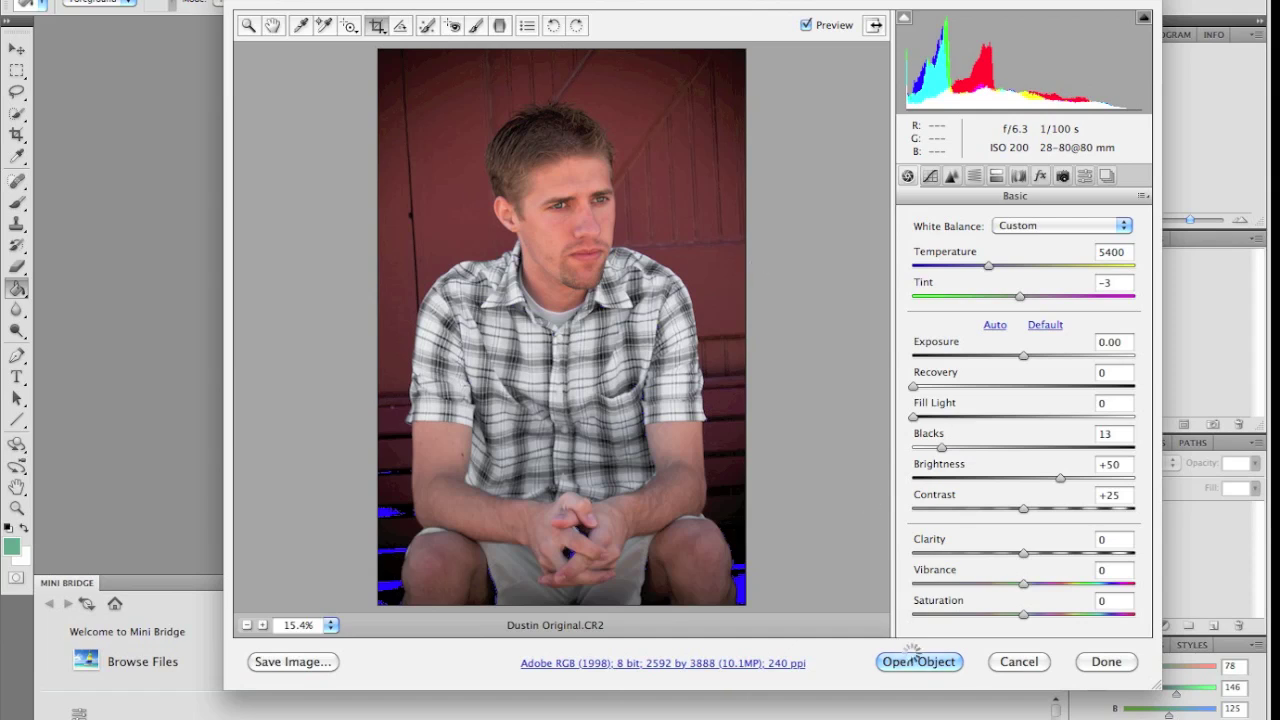
# Open the portrait in Photoshop as a smart object and duplicate Dustin Original via New Smart Object via Copy
pyautogui.click(911, 661)
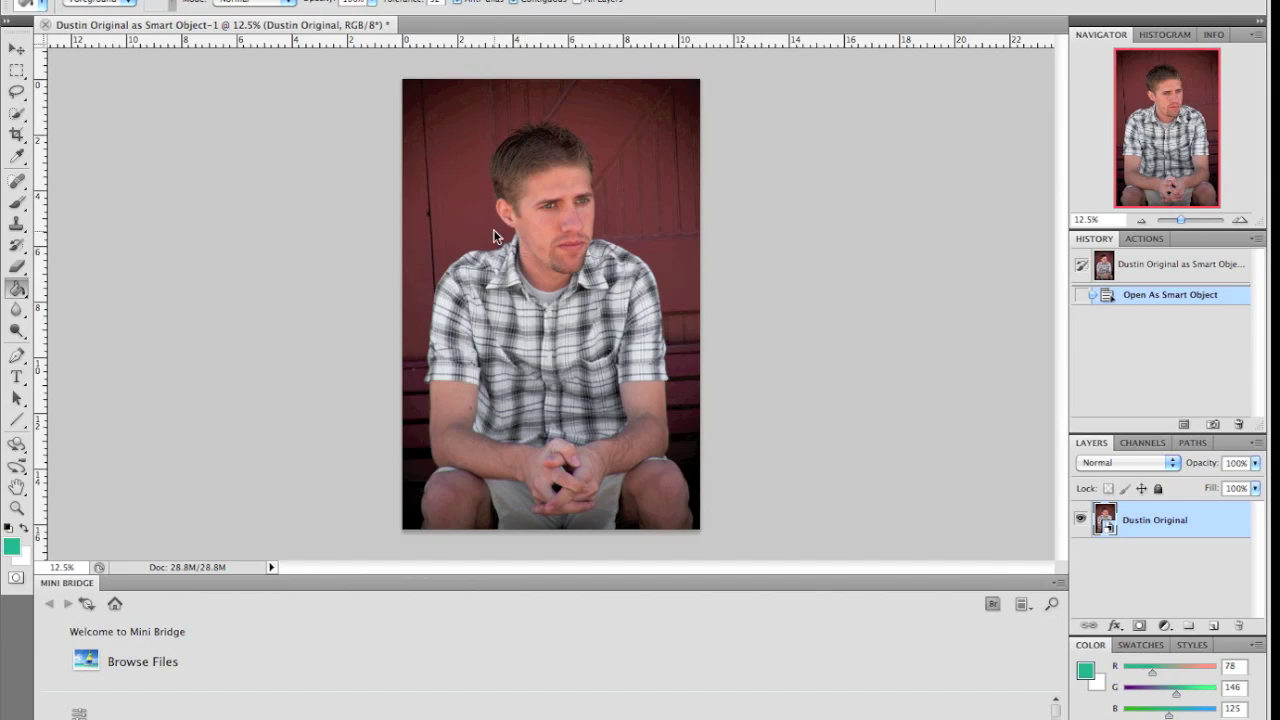
pyautogui.rightClick(1135, 521)
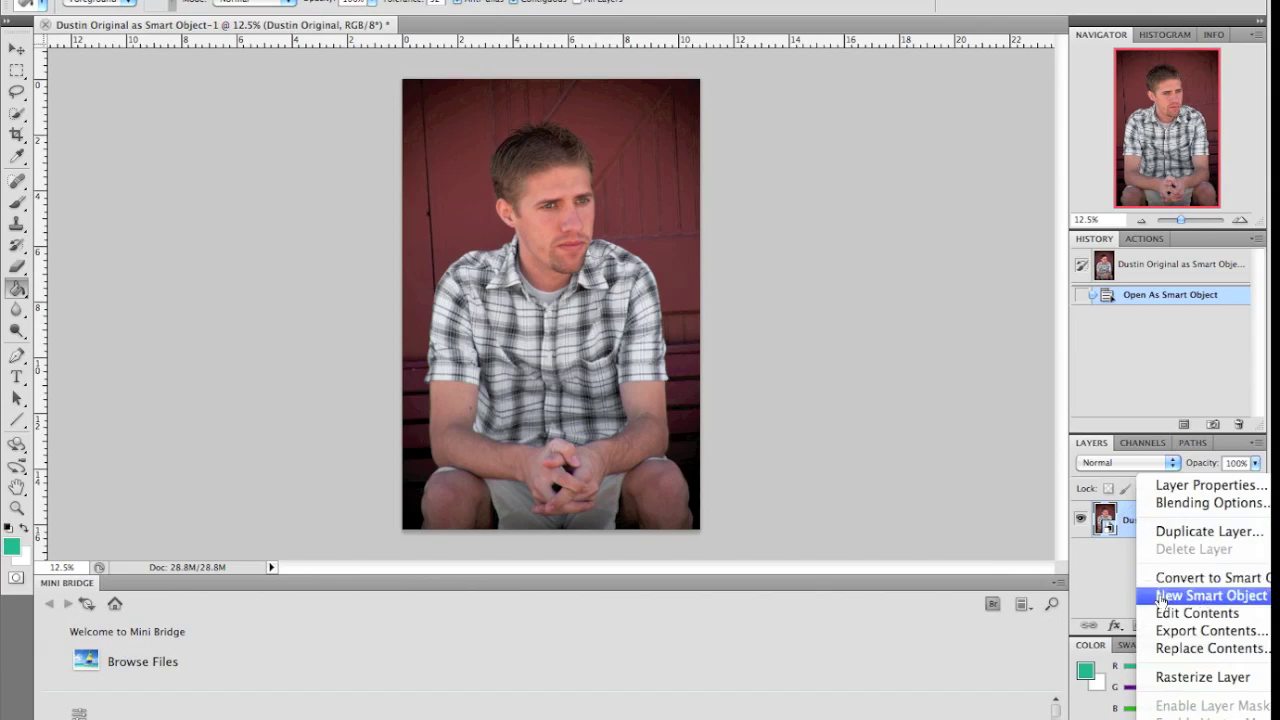
pyautogui.click(1162, 598)
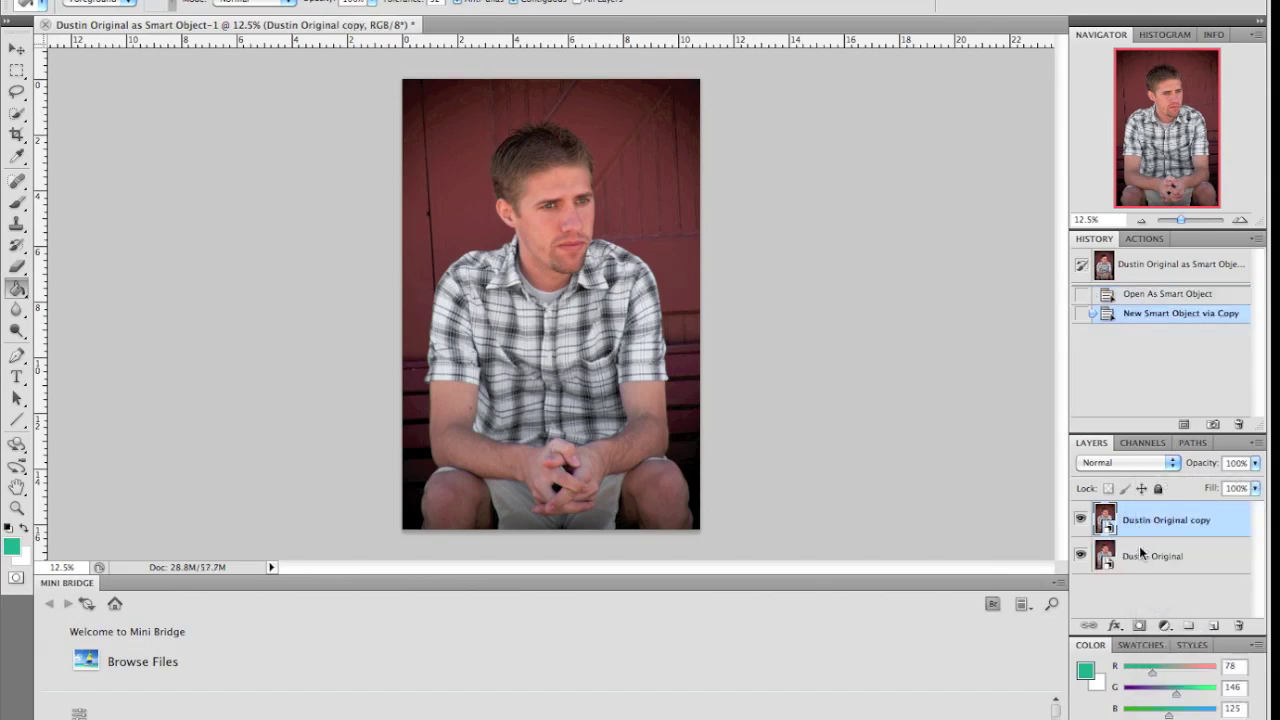
# In Camera Raw's Detail panel, set luminance, luminance detail, contrast, color and color detail noise reduction to 100
pyautogui.doubleClick(1105, 522)
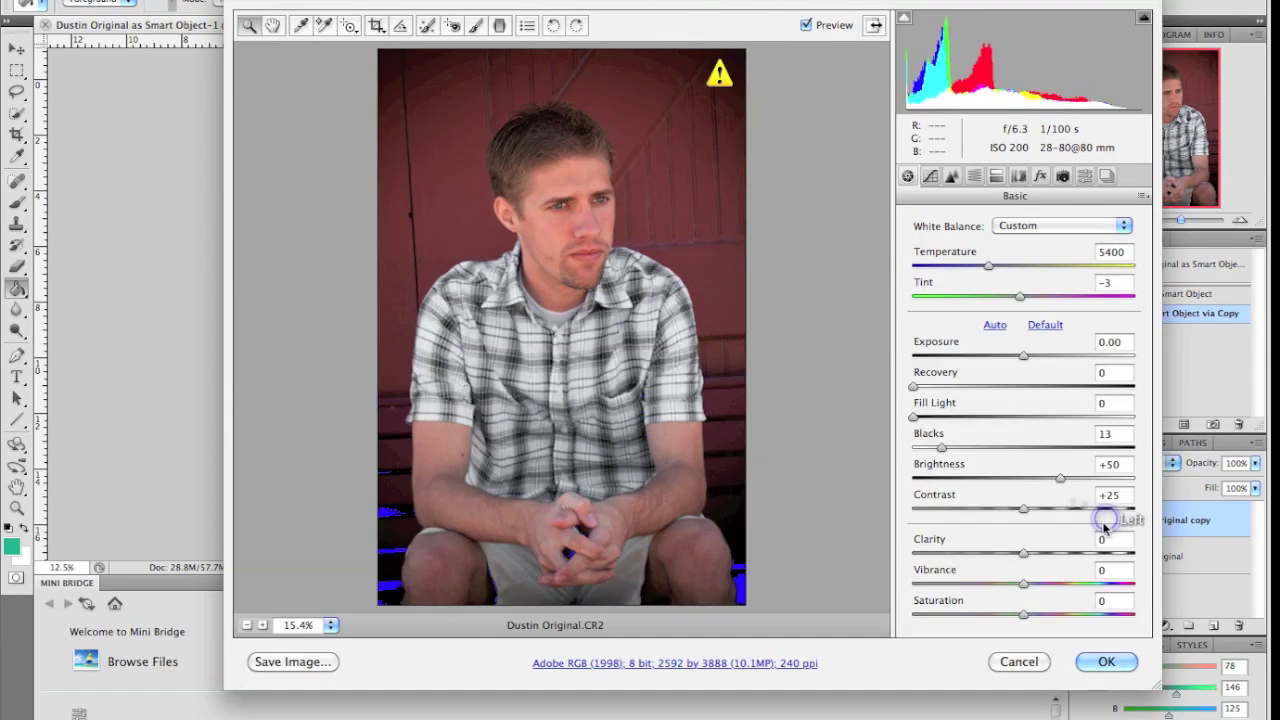
pyautogui.click(955, 177)
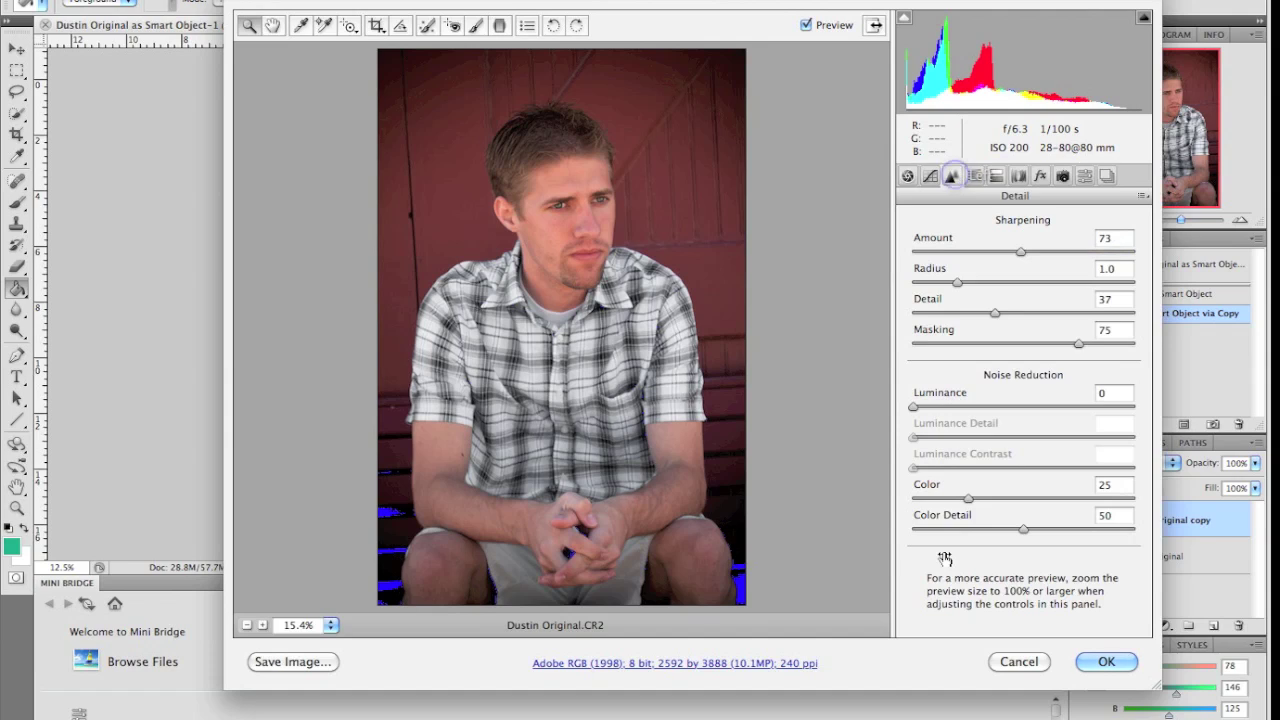
pyautogui.moveTo(933, 395); pyautogui.dragTo(1100, 397)
pyautogui.moveTo(942, 423); pyautogui.dragTo(1074, 422)
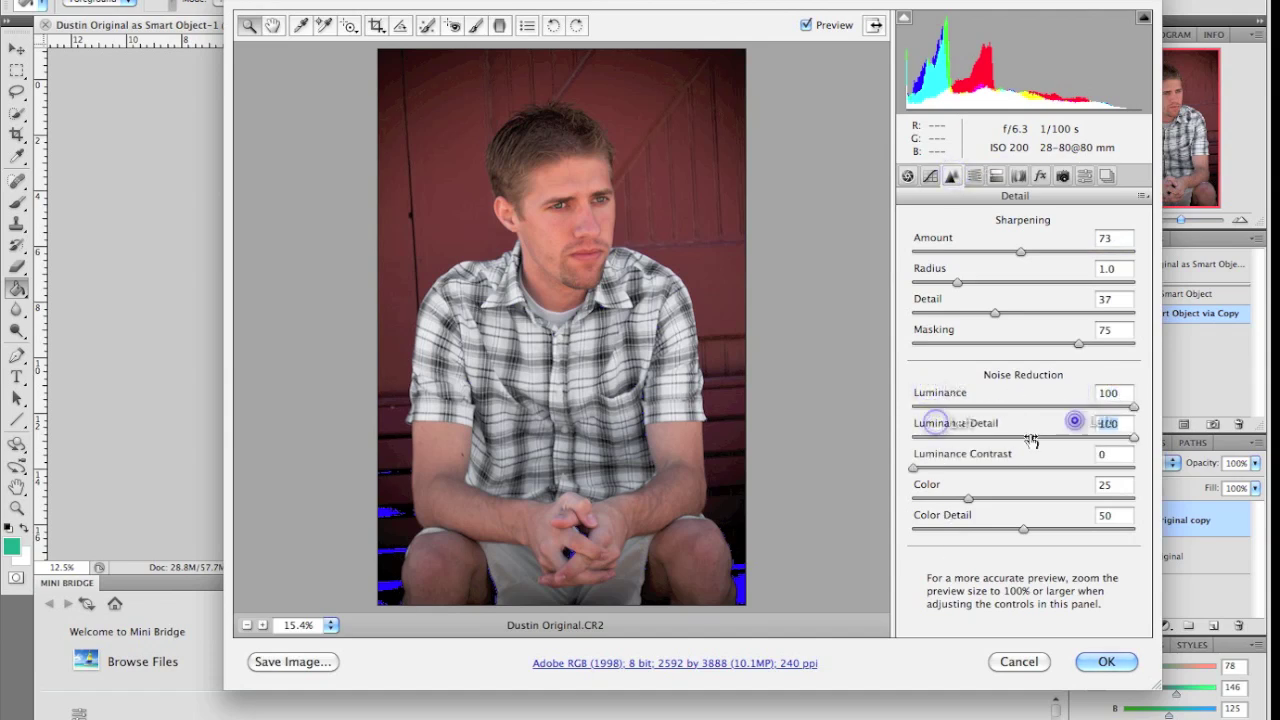
pyautogui.moveTo(937, 452); pyautogui.dragTo(1083, 449)
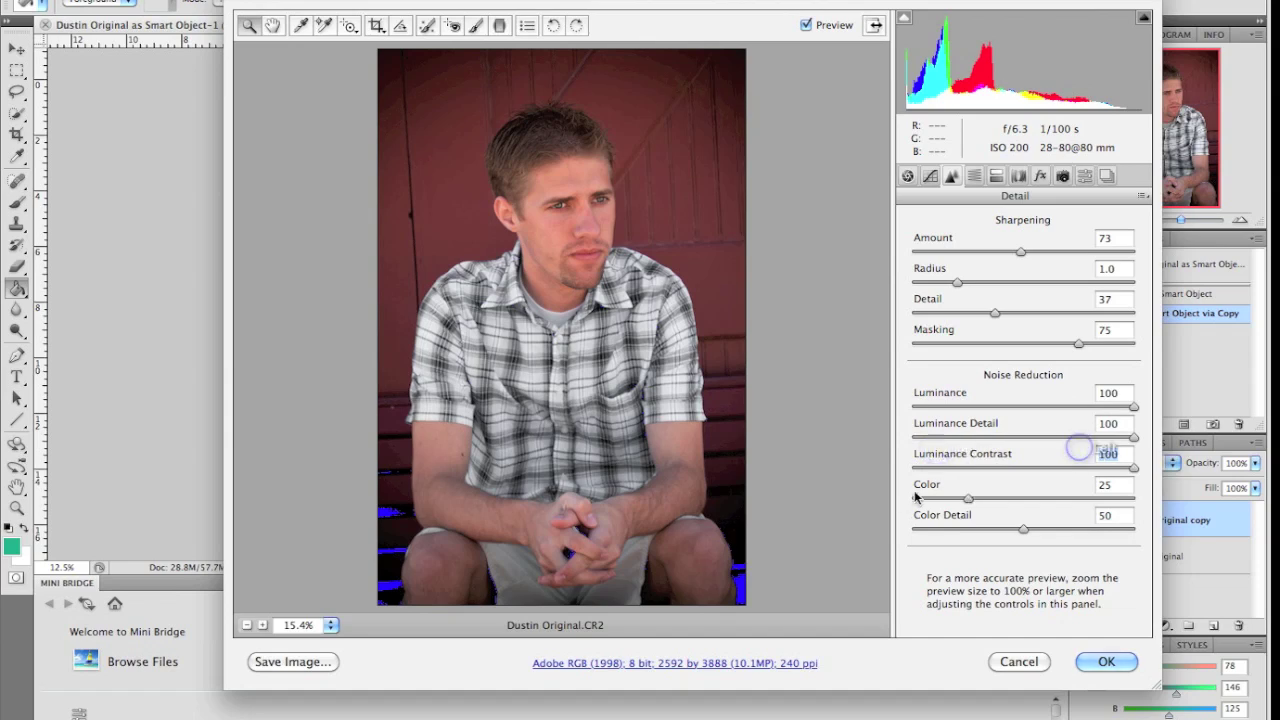
pyautogui.moveTo(927, 485); pyautogui.dragTo(1058, 487)
pyautogui.moveTo(932, 514); pyautogui.dragTo(1066, 510)
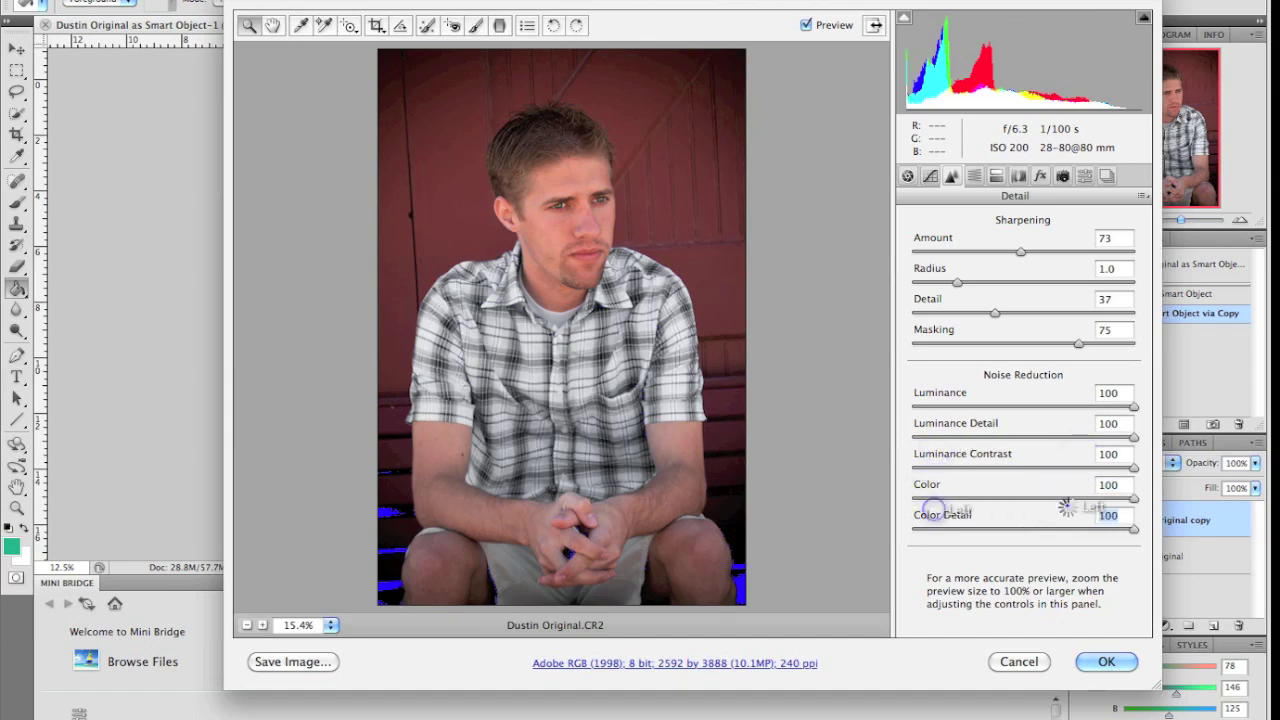
pyautogui.click(1088, 655)
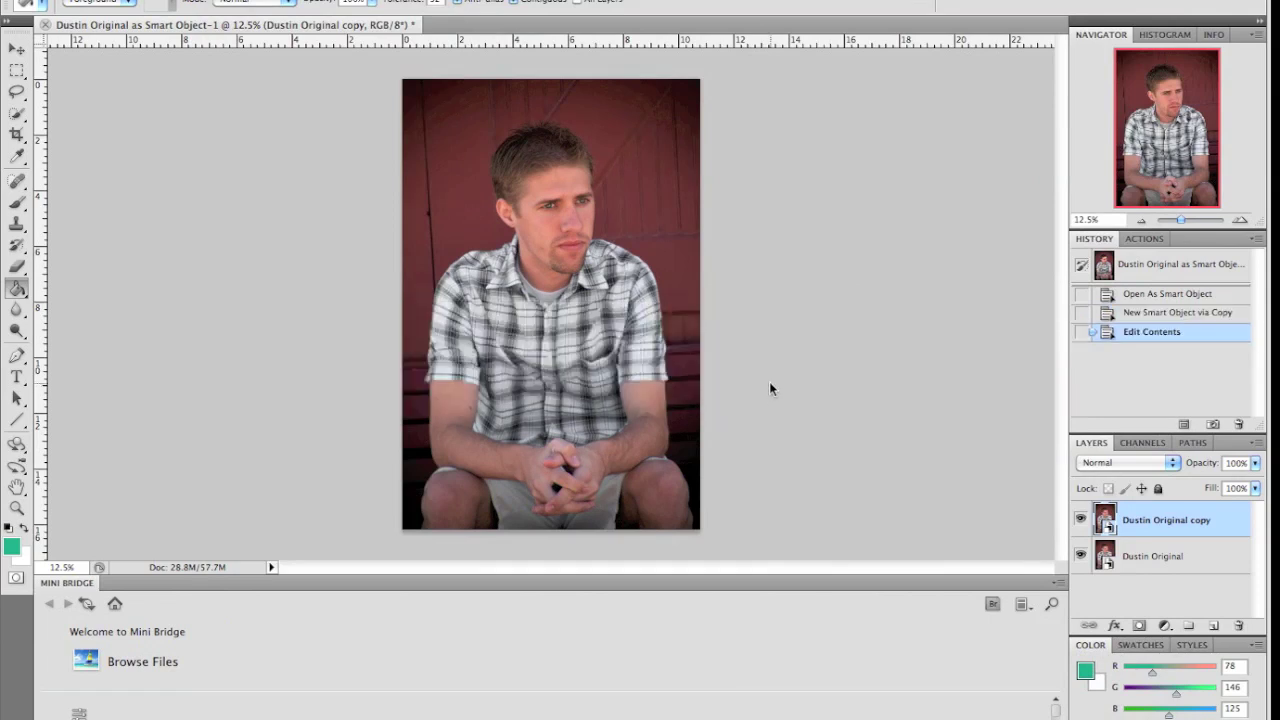
# Add a layer mask to Dustin Original copy and select a soft round brush
pyautogui.click(1139, 625)
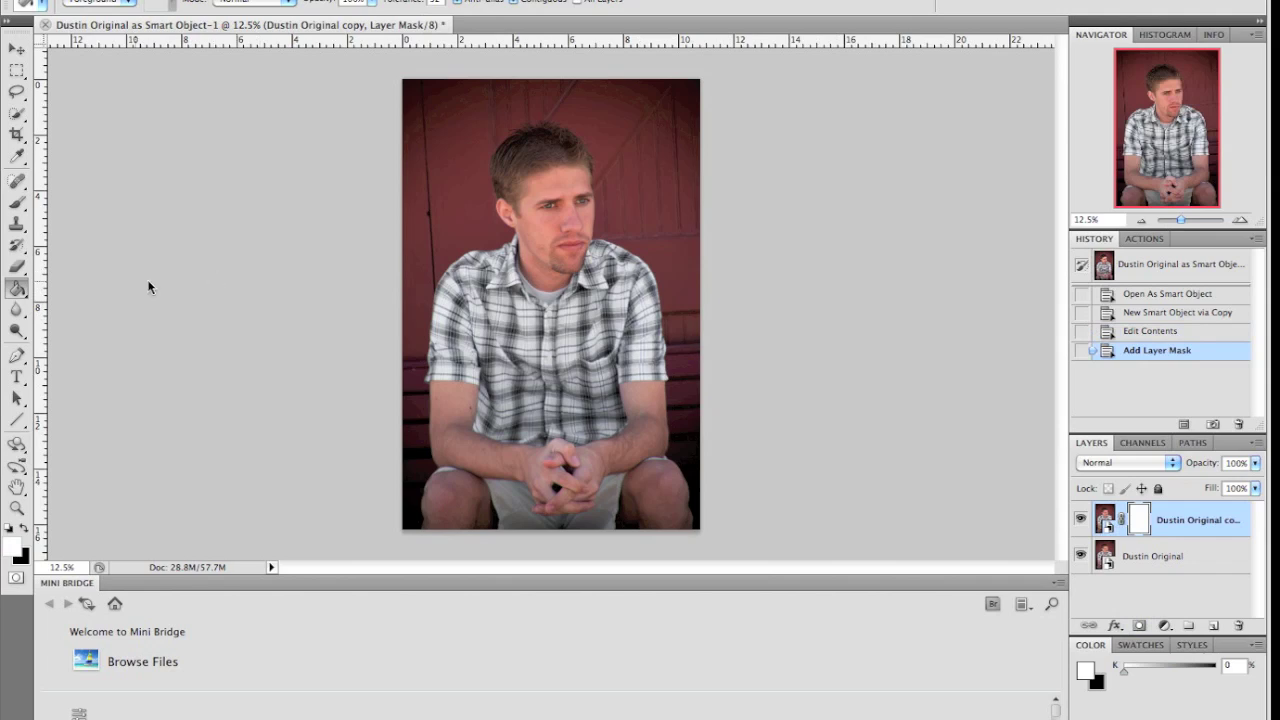
pyautogui.click(16, 201)
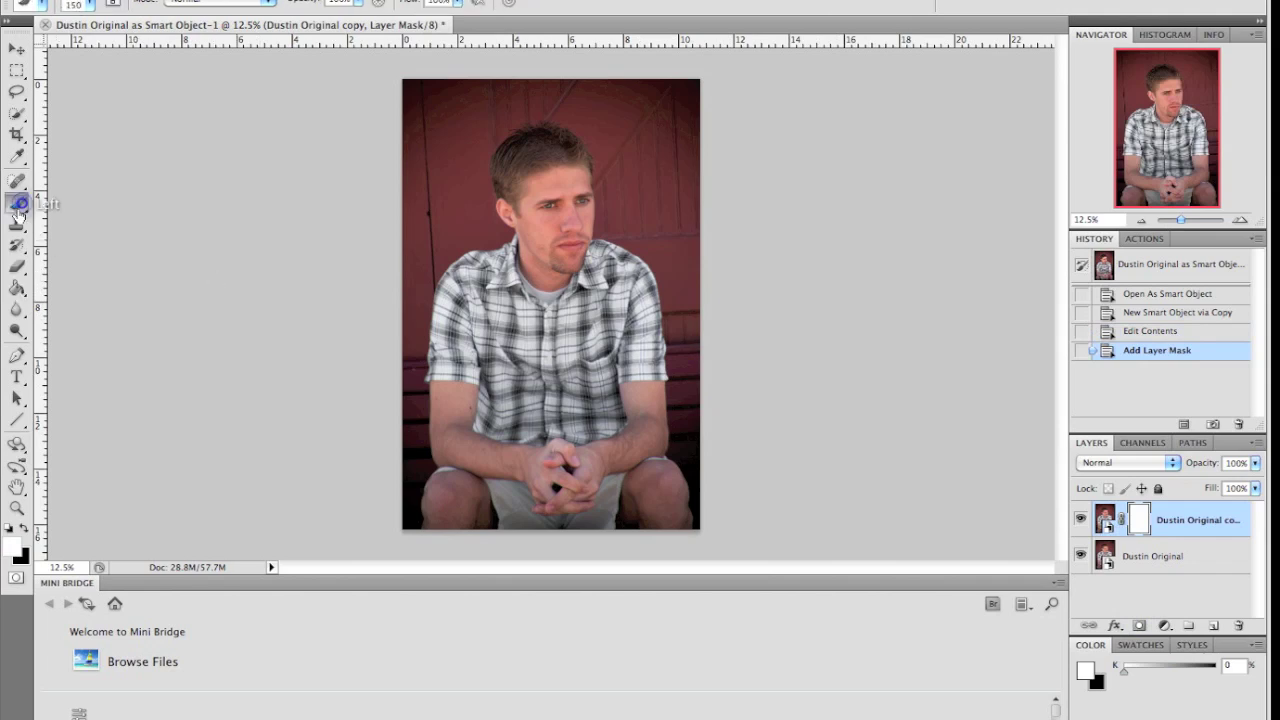
pyautogui.click(90, 8)
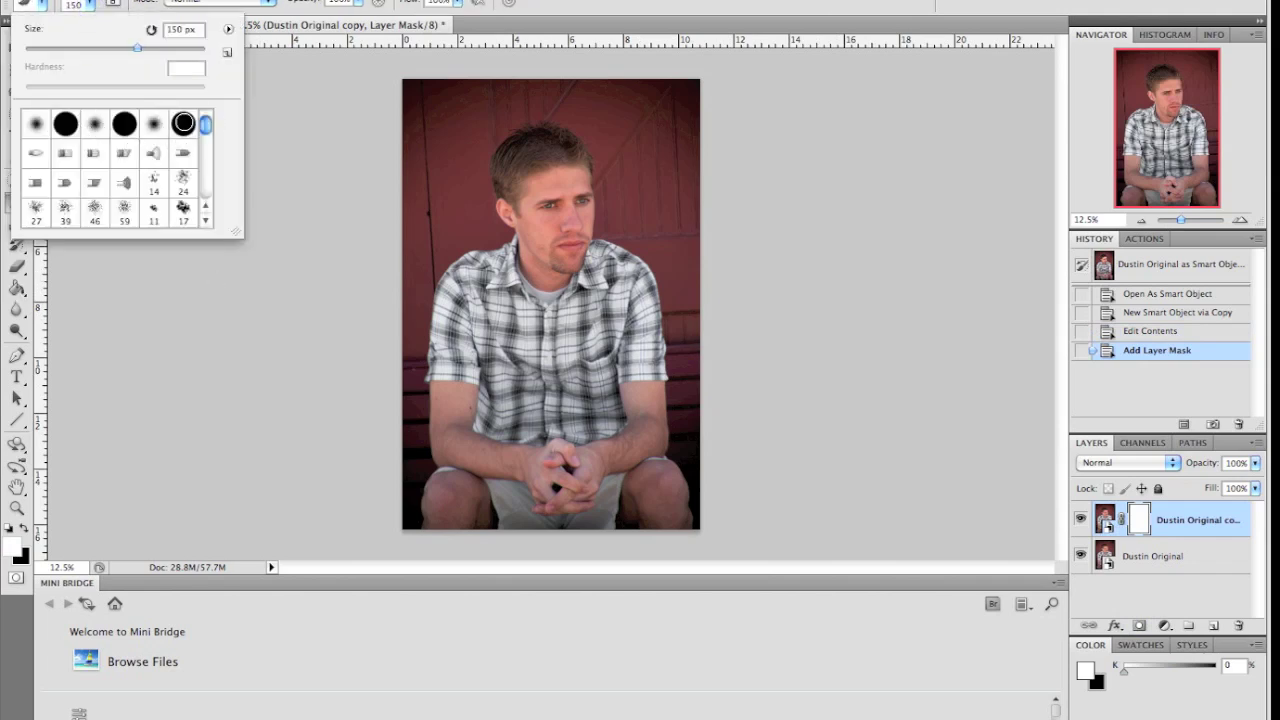
pyautogui.doubleClick(183, 122)
# Paint black on the mask over the face, eyes and mouth, then hide the copy layer
pyautogui.click(517, 150)
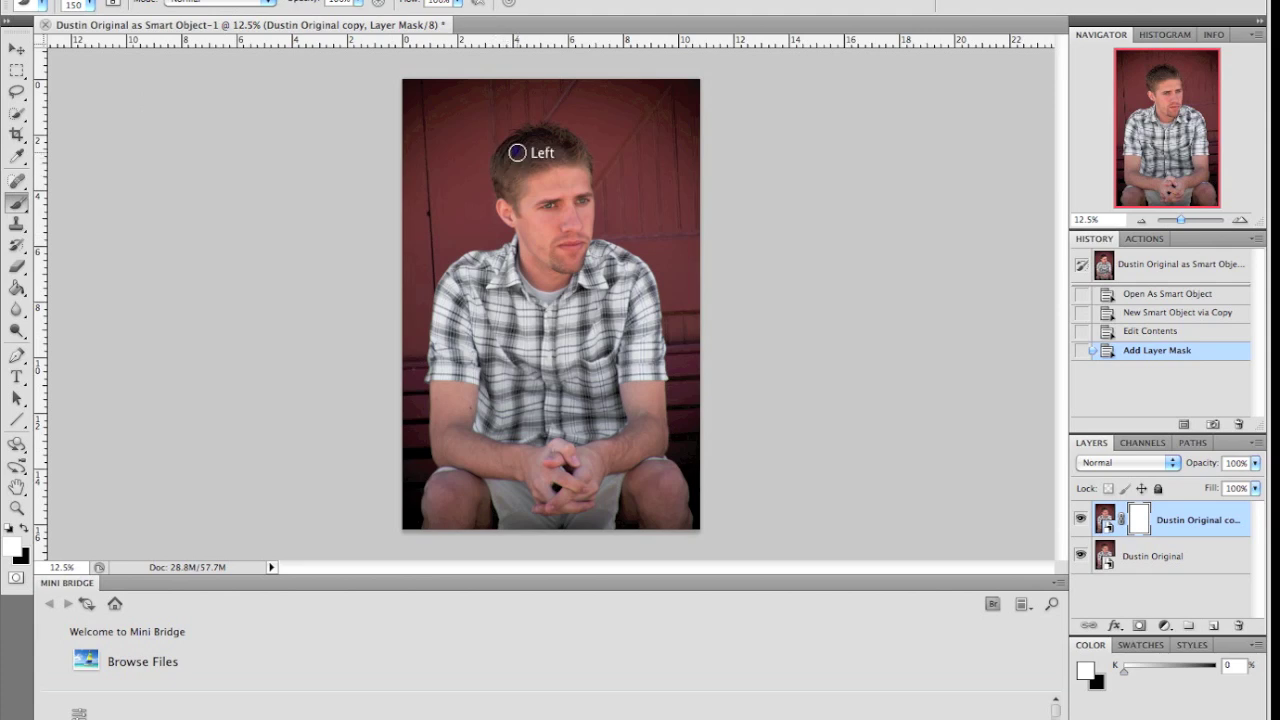
pyautogui.click(547, 205)
pyautogui.press('x')
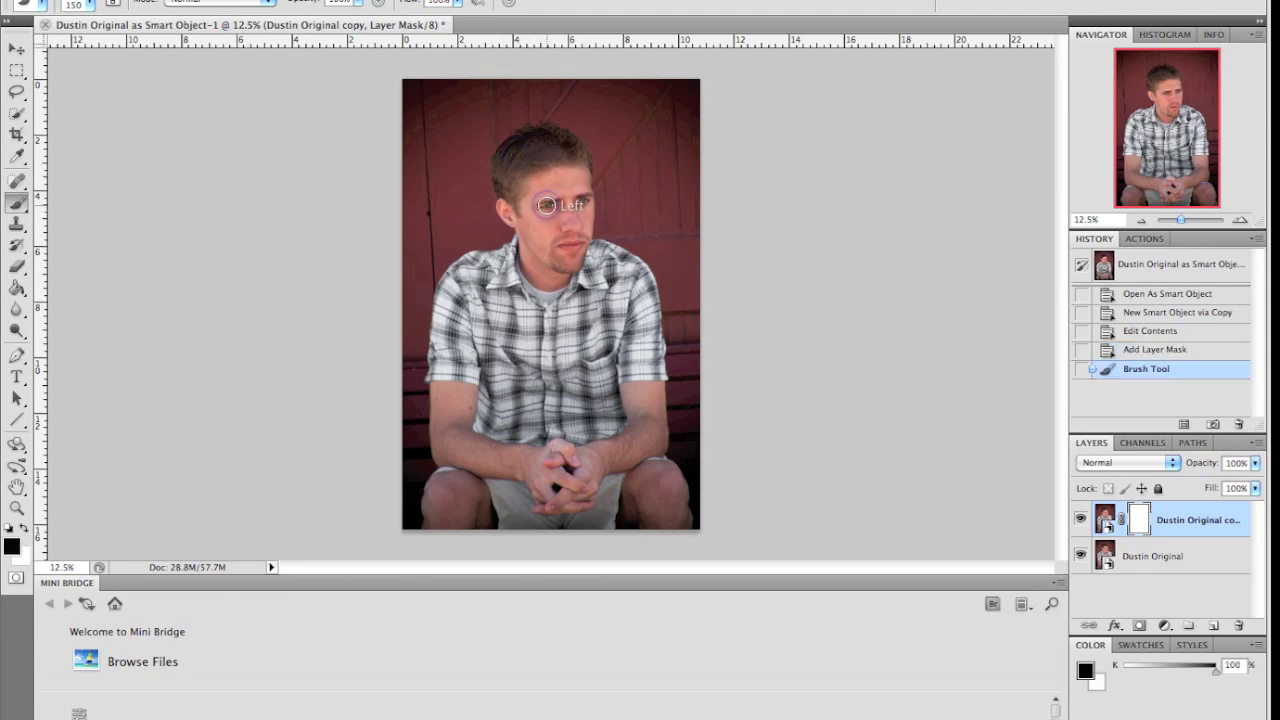
pyautogui.click(551, 139)
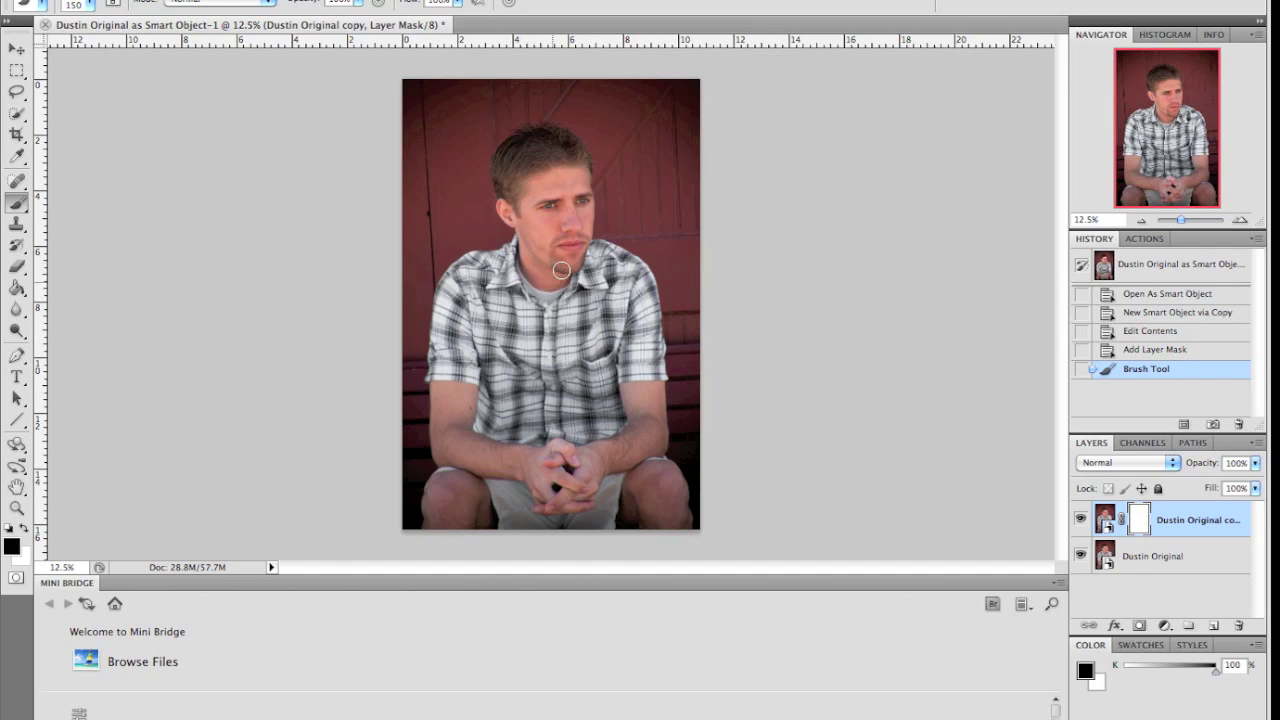
pyautogui.click(562, 247)
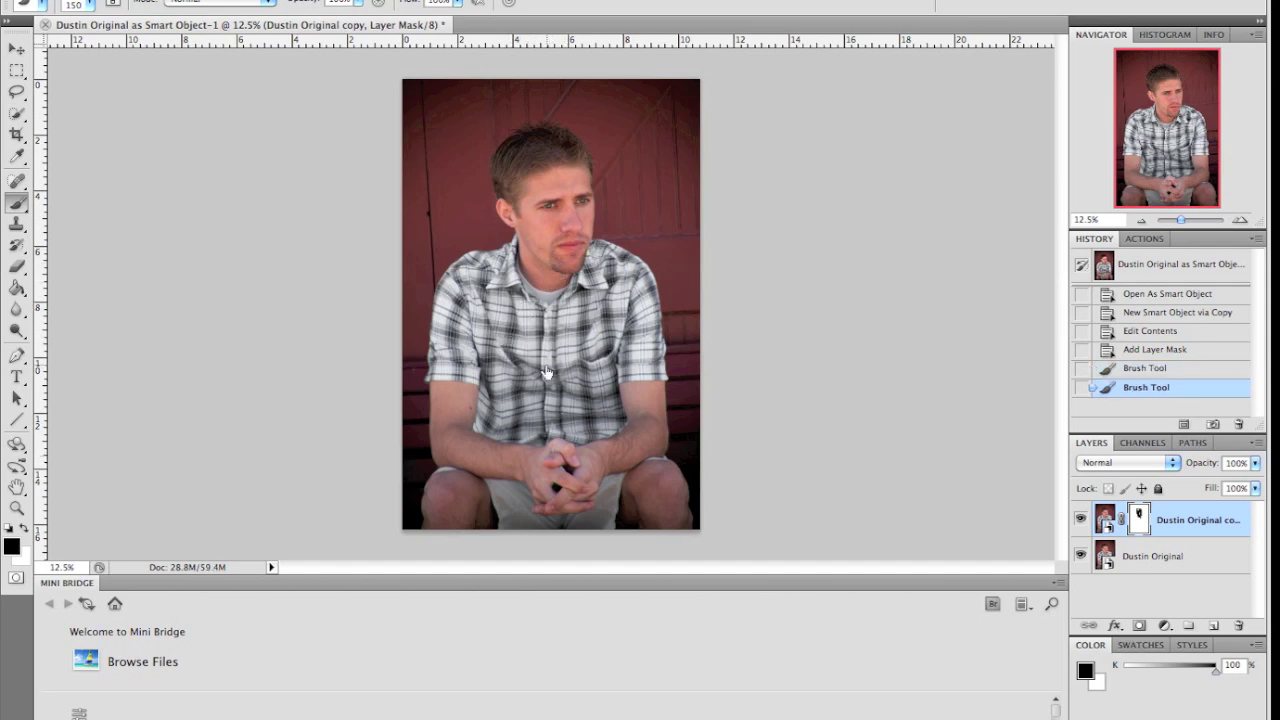
pyautogui.click(1079, 518)
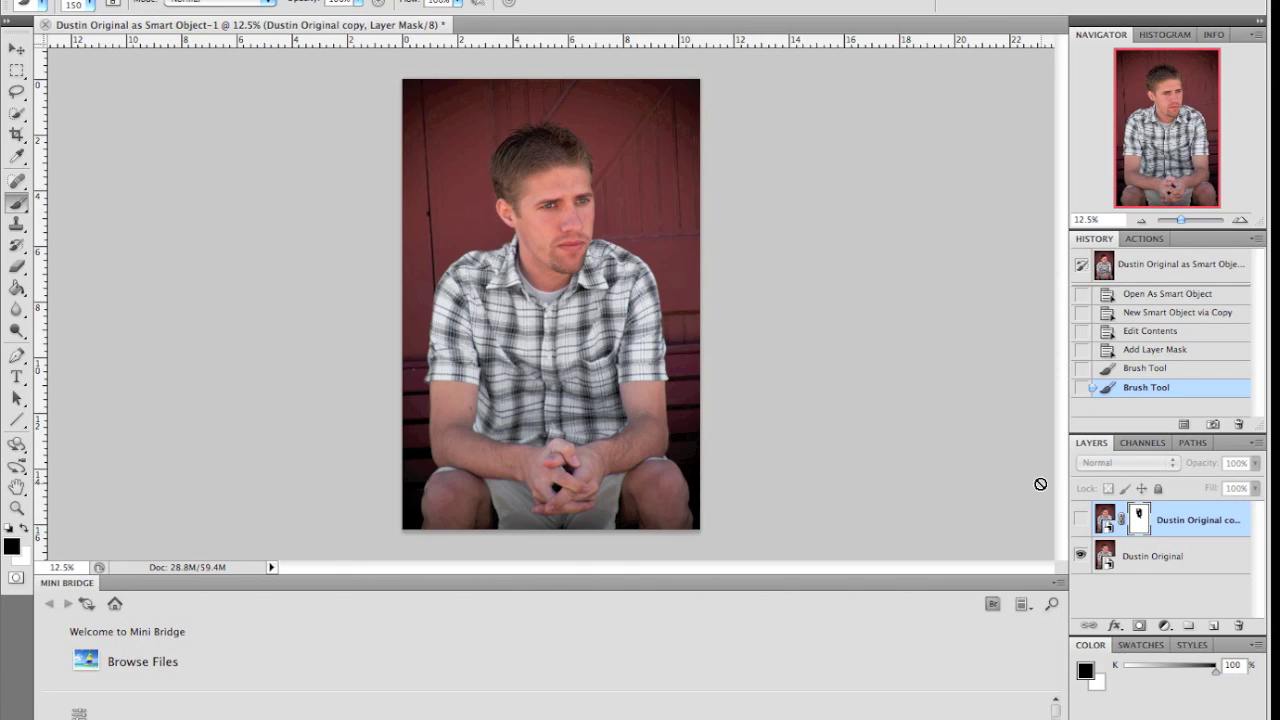
pyautogui.hotkey('ctrl', '+')
pyautogui.scroll(2, 800, 450)
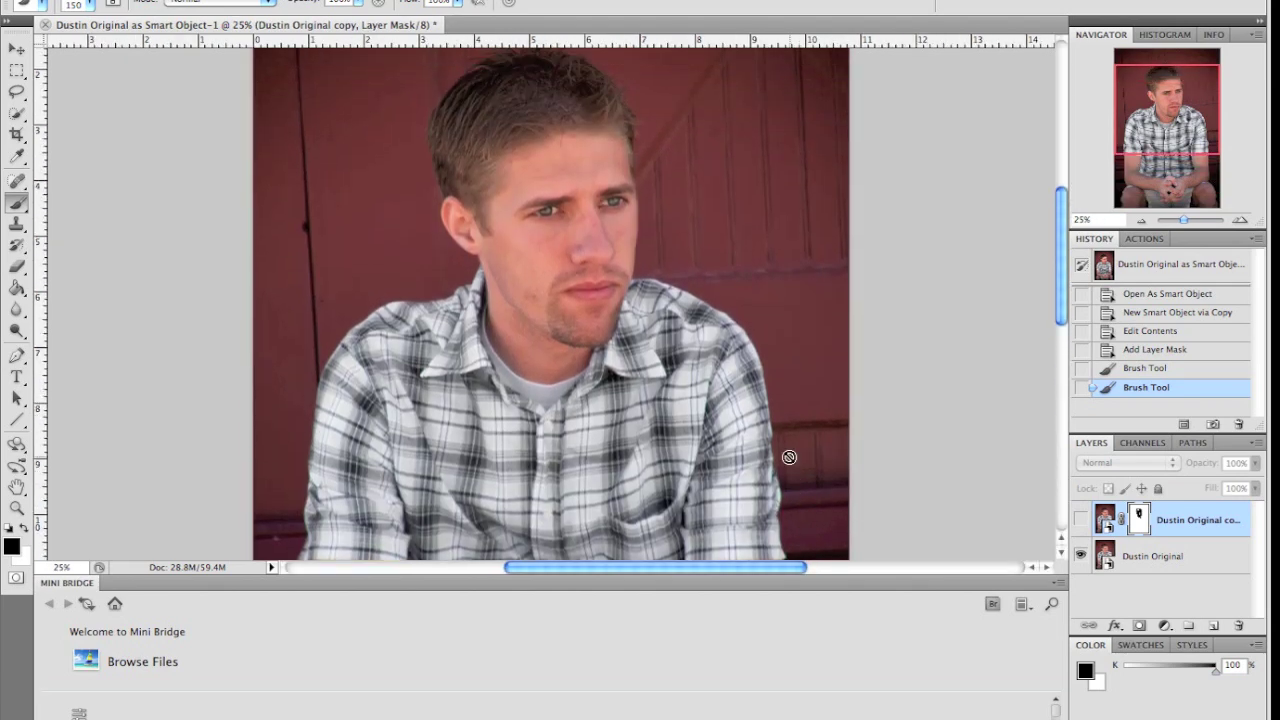
pyautogui.hotkey('ctrl', '-')
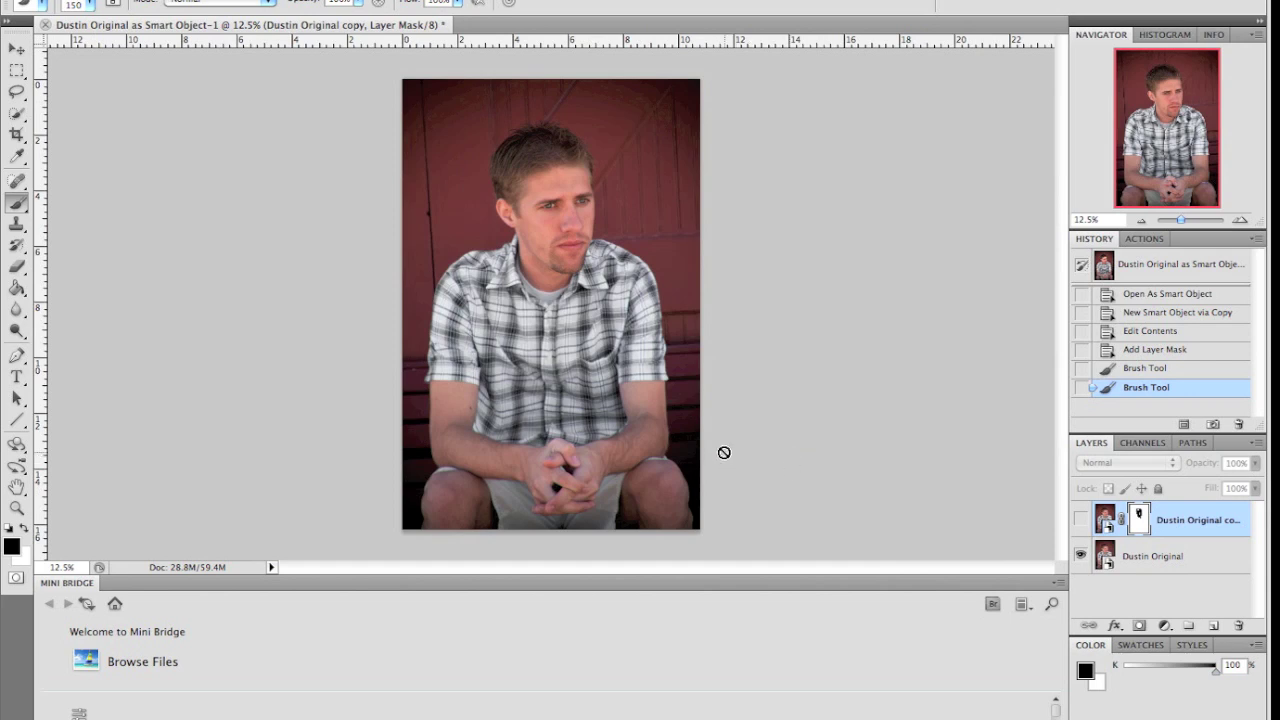